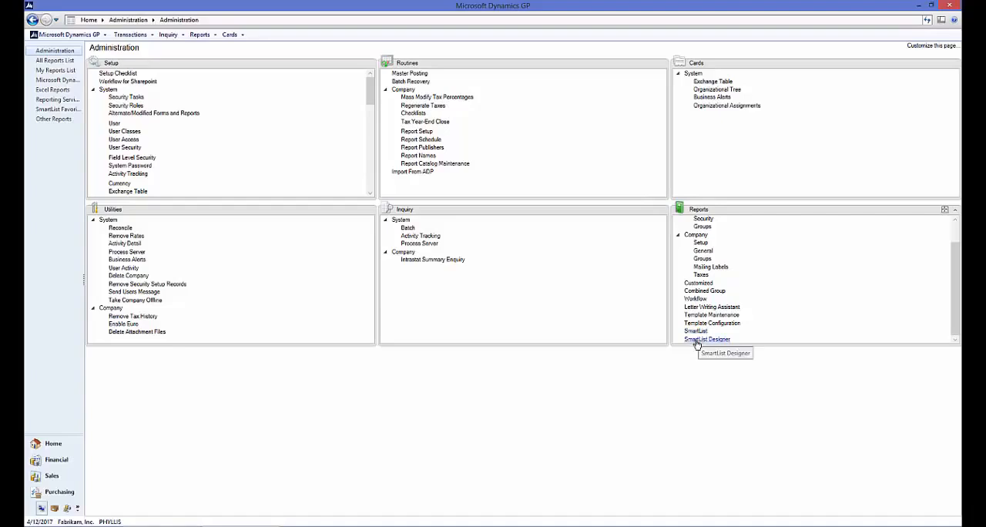
{"action": "left_click", "coordinate": [697, 341]}
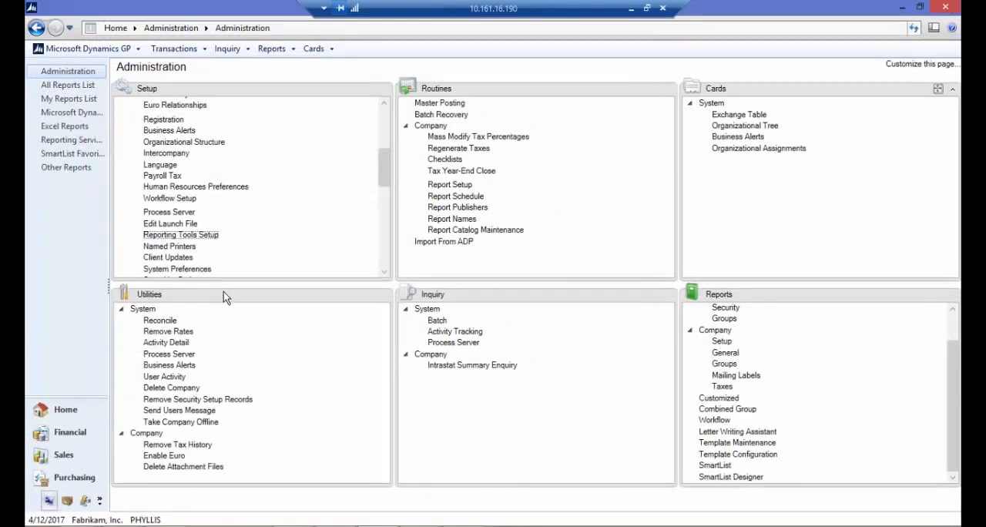
- Review the Excel Reports location options in Reporting Tools Setup, keep Network Share selected, and close the setup without saving
{"action": "left_click", "coordinate": [202, 235]}
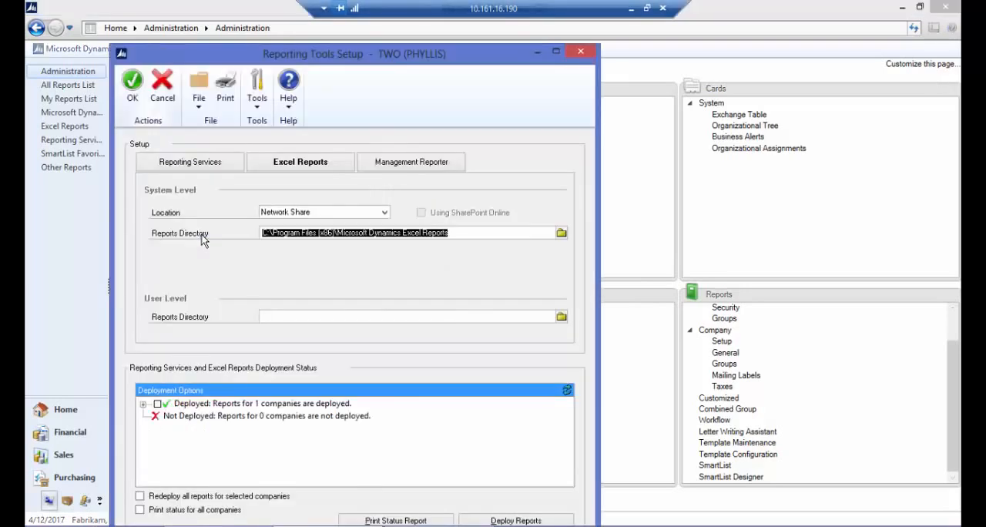
{"action": "left_click", "coordinate": [298, 162]}
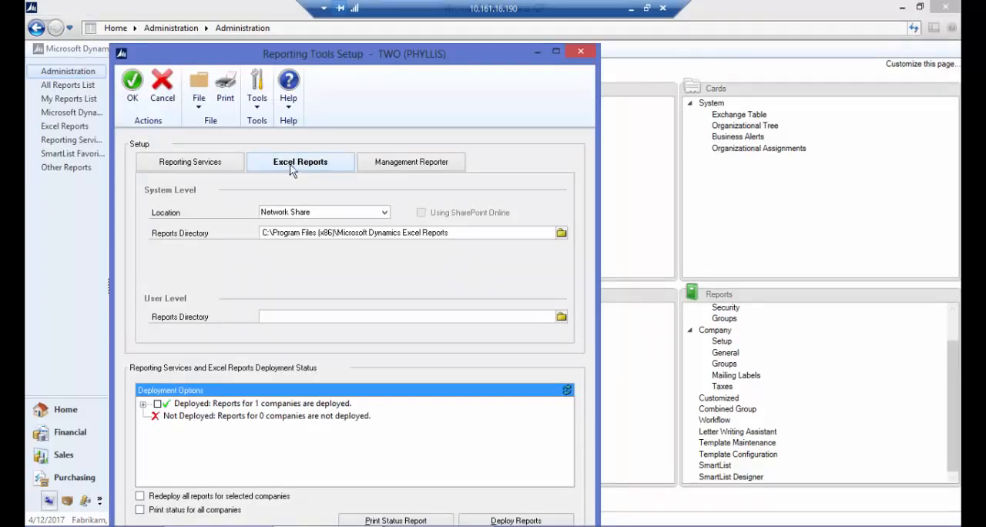
{"action": "left_click_drag", "start_coordinate": [388, 59], "coordinate": [405, 43]}
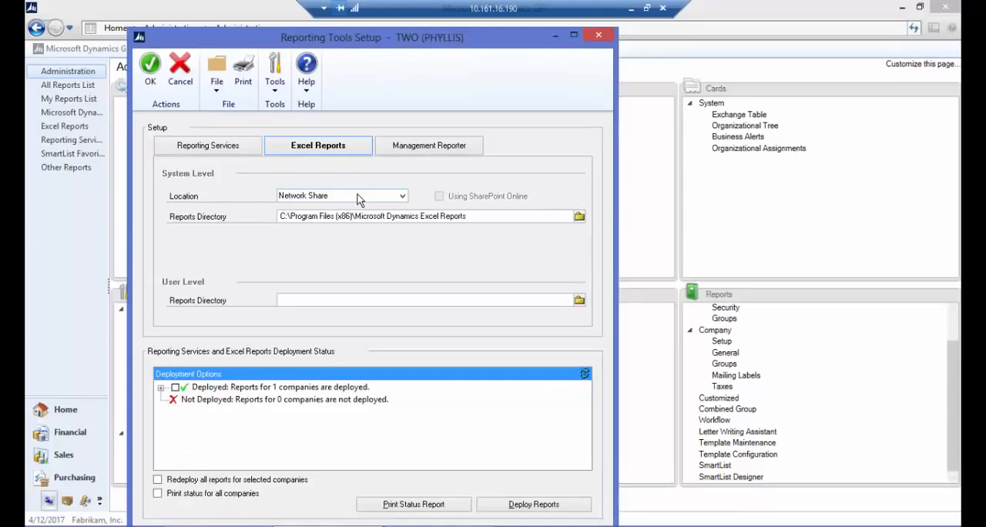
{"action": "left_click", "coordinate": [358, 201]}
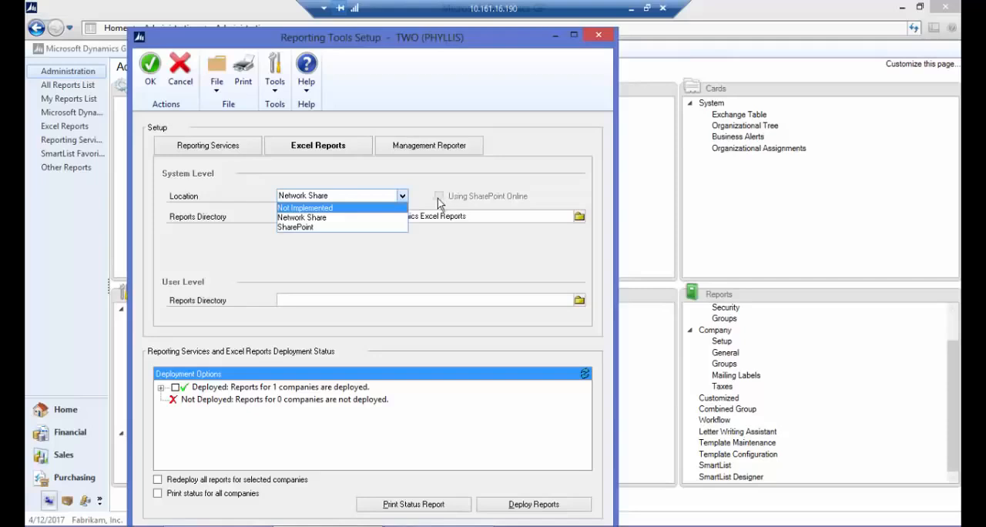
{"action": "left_click", "coordinate": [351, 218]}
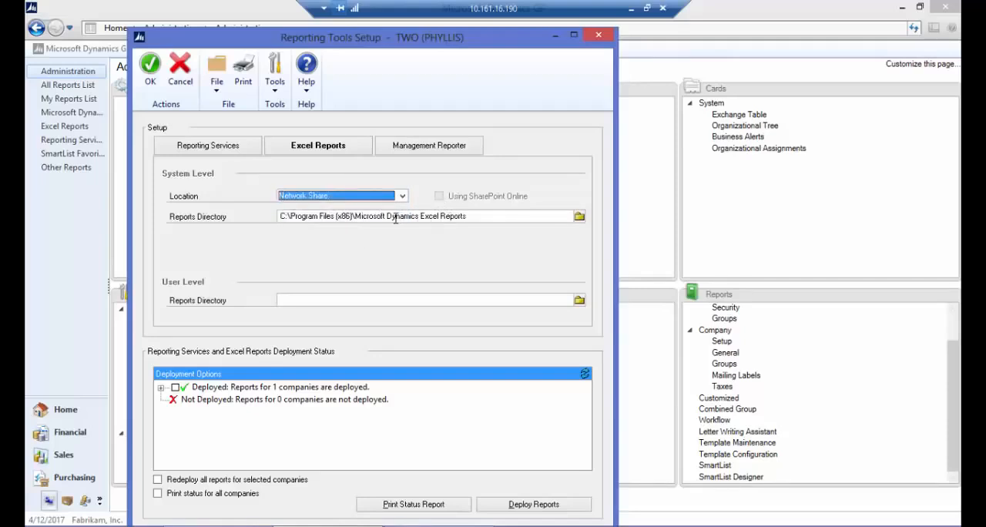
{"action": "left_click", "coordinate": [180, 83]}
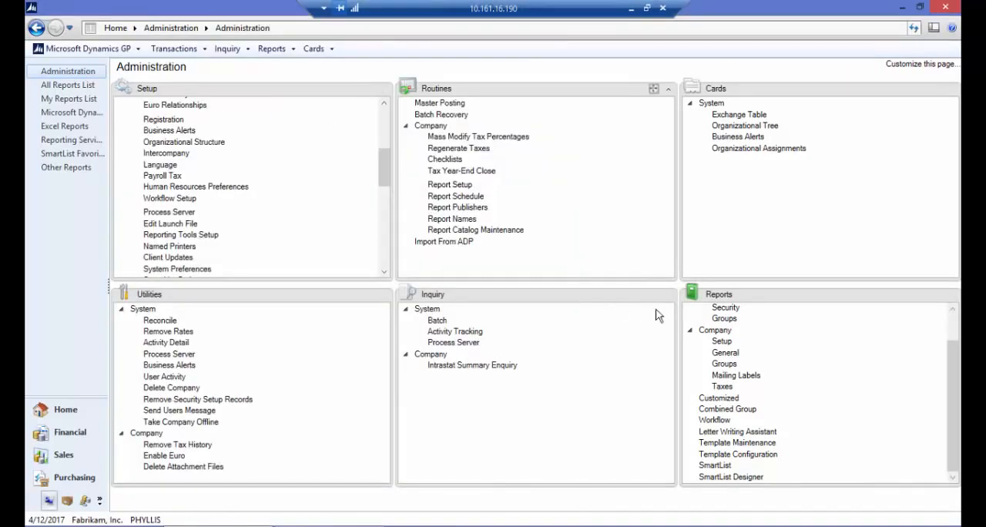
- Open SmartList, then switch to SQL Server Management Studio and execute the script that creates the TopItems view in the TWO database
{"action": "left_click", "coordinate": [719, 465]}
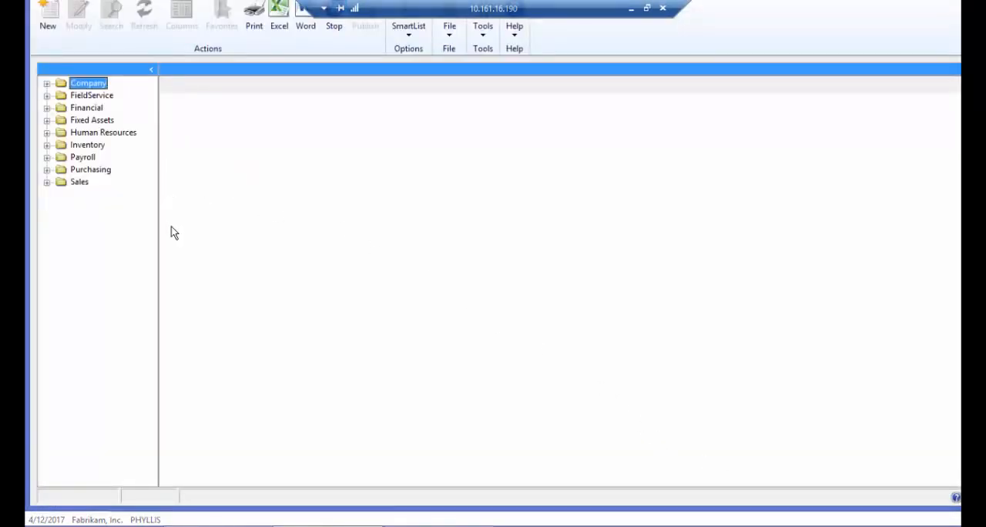
{"action": "mouse_move", "coordinate": [145, 525]}
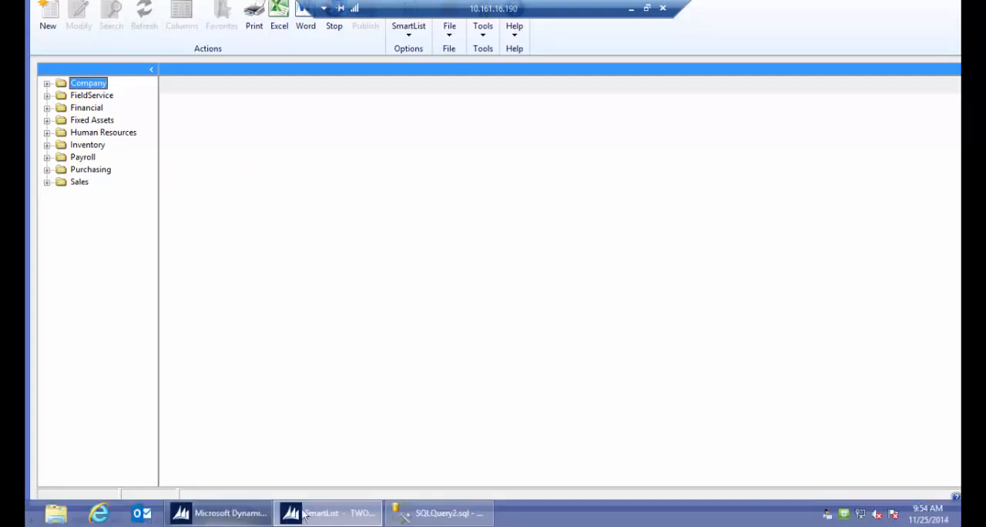
{"action": "left_click", "coordinate": [450, 513]}
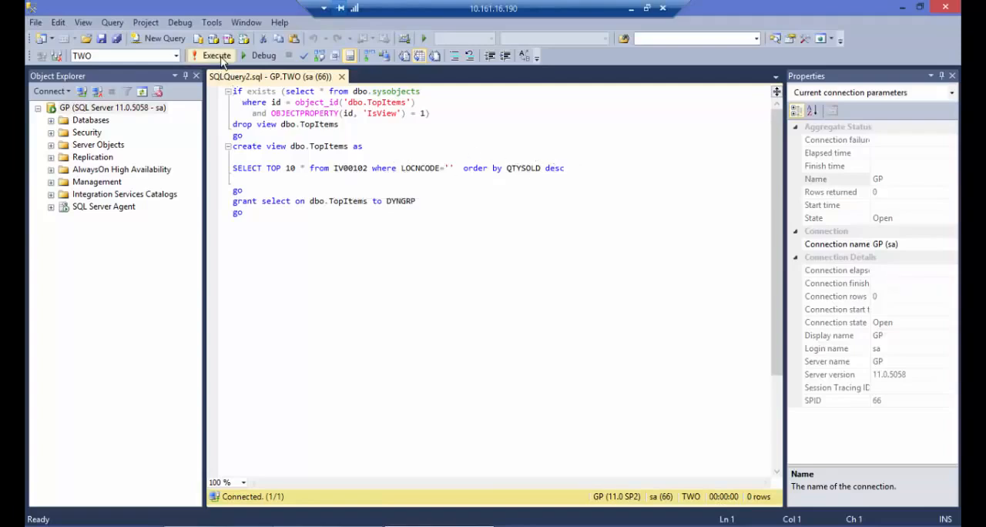
{"action": "left_click", "coordinate": [217, 55]}
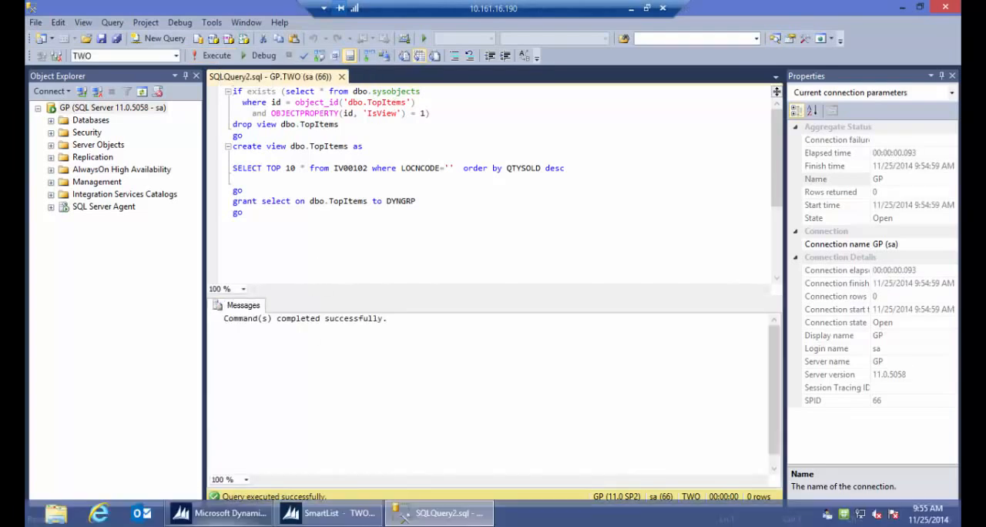
- Switch back to SmartList and start a new list for the Inventory series in SmartList Designer
{"action": "left_click", "coordinate": [316, 515]}
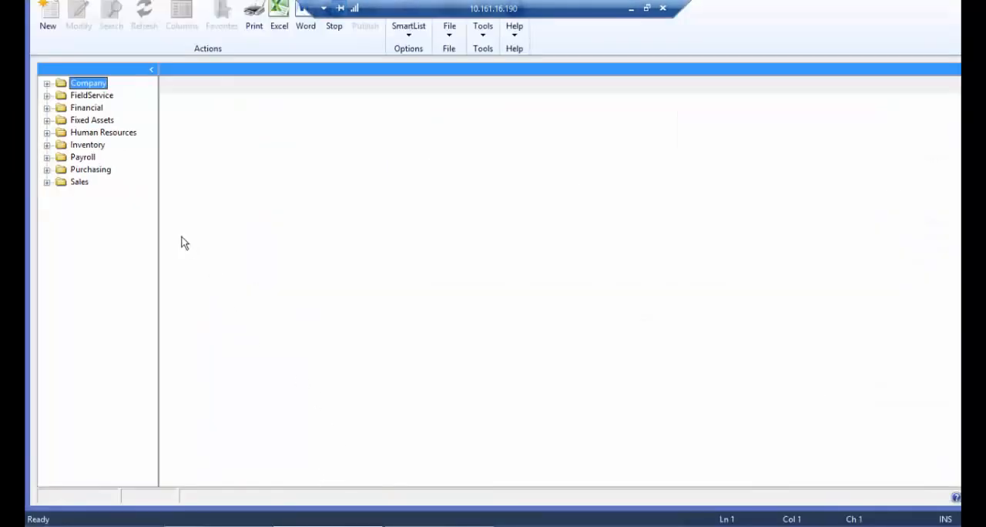
{"action": "left_click", "coordinate": [47, 145]}
{"action": "left_click", "coordinate": [83, 147]}
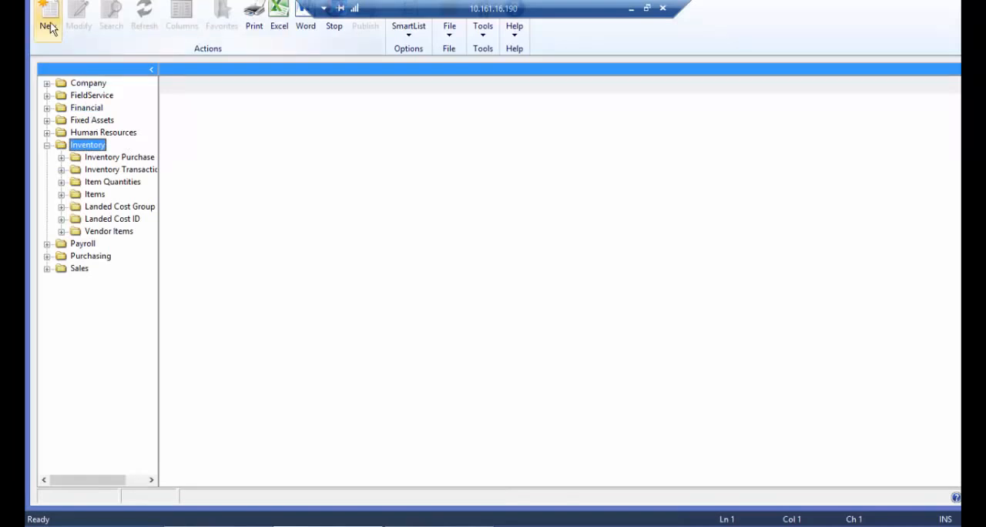
{"action": "left_click", "coordinate": [48, 27]}
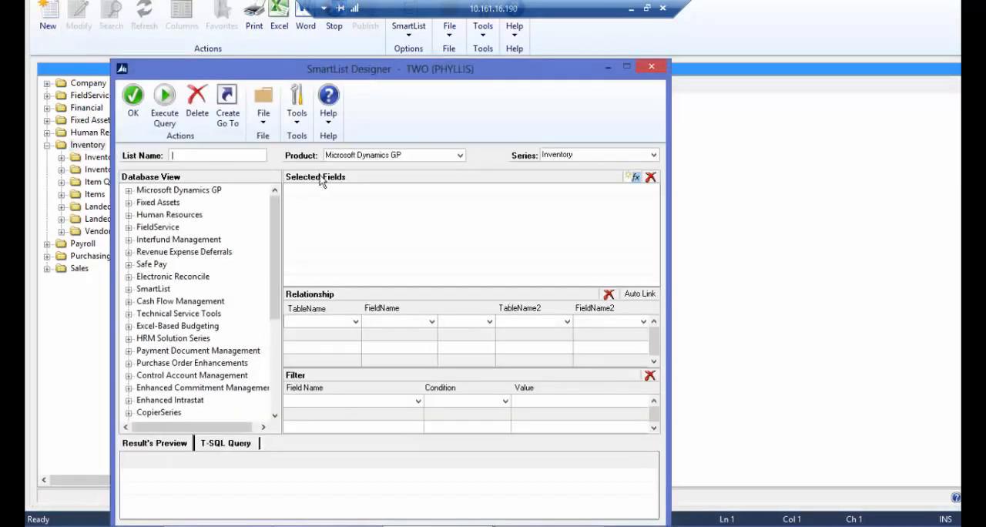
- Find the TopItems view among the company database views and expand it to show its fields
{"action": "left_click_drag", "start_coordinate": [274, 223], "coordinate": [274, 381]}
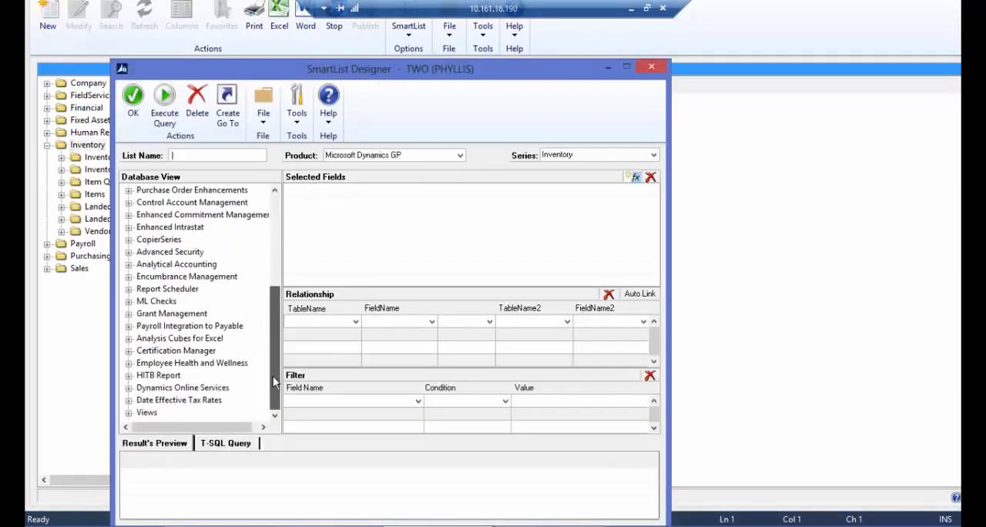
{"action": "left_click", "coordinate": [129, 413]}
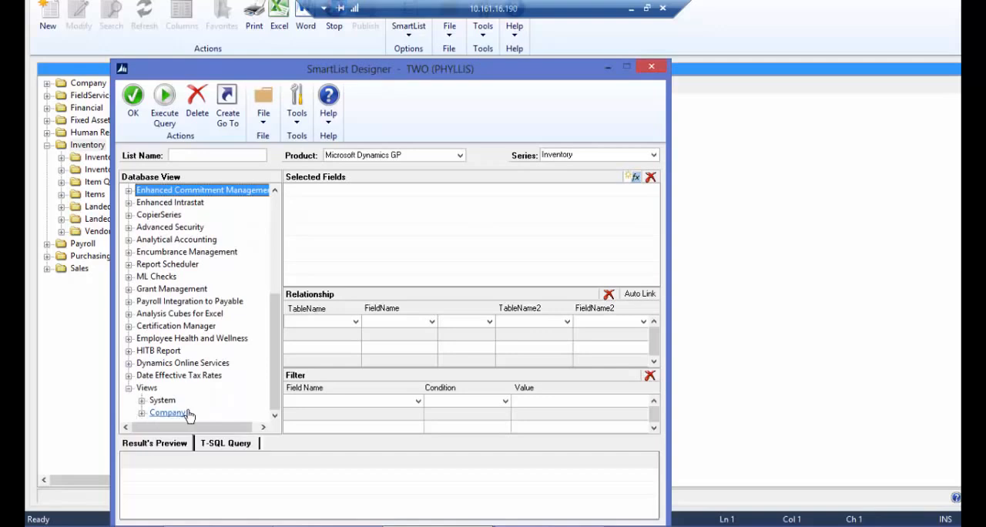
{"action": "left_click", "coordinate": [141, 414]}
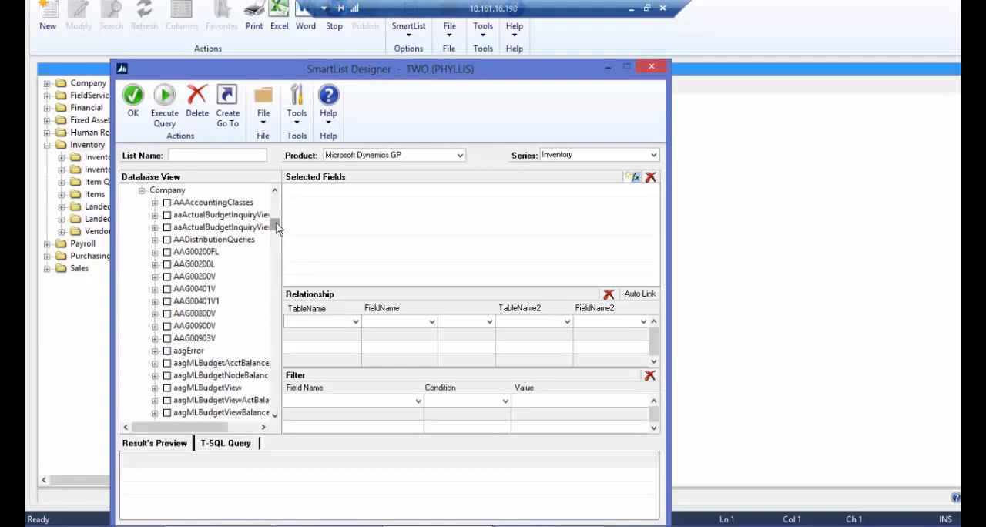
{"action": "left_click_drag", "start_coordinate": [275, 227], "coordinate": [275, 238]}
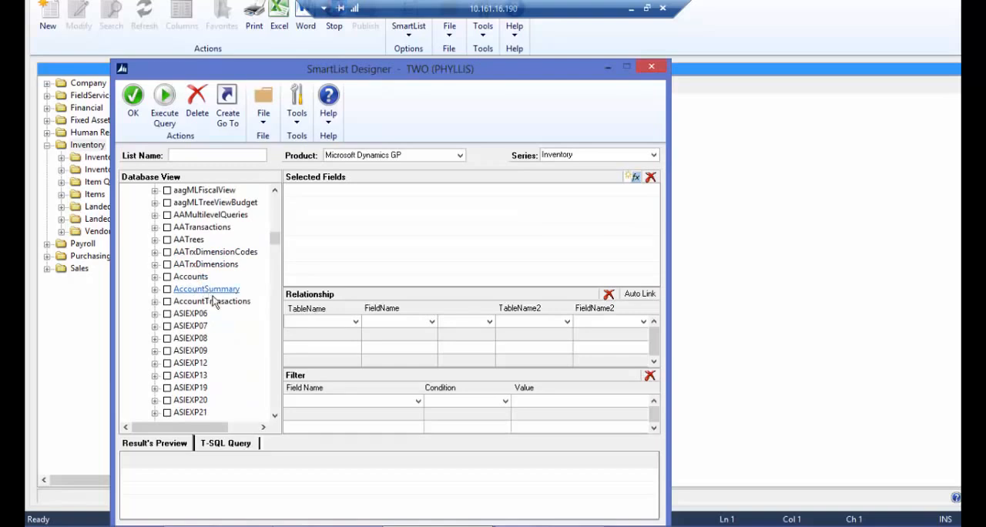
{"action": "left_click_drag", "start_coordinate": [275, 240], "coordinate": [275, 413]}
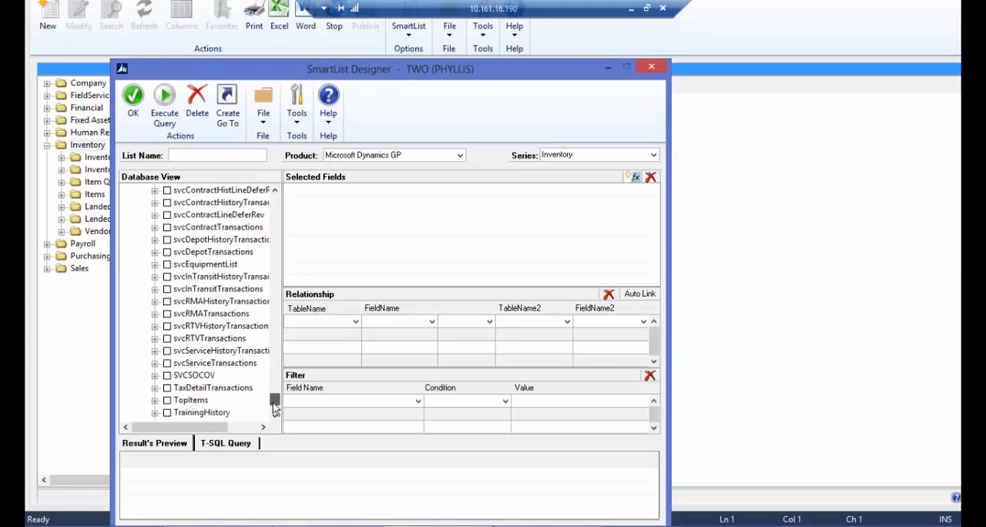
{"action": "left_click", "coordinate": [155, 401]}
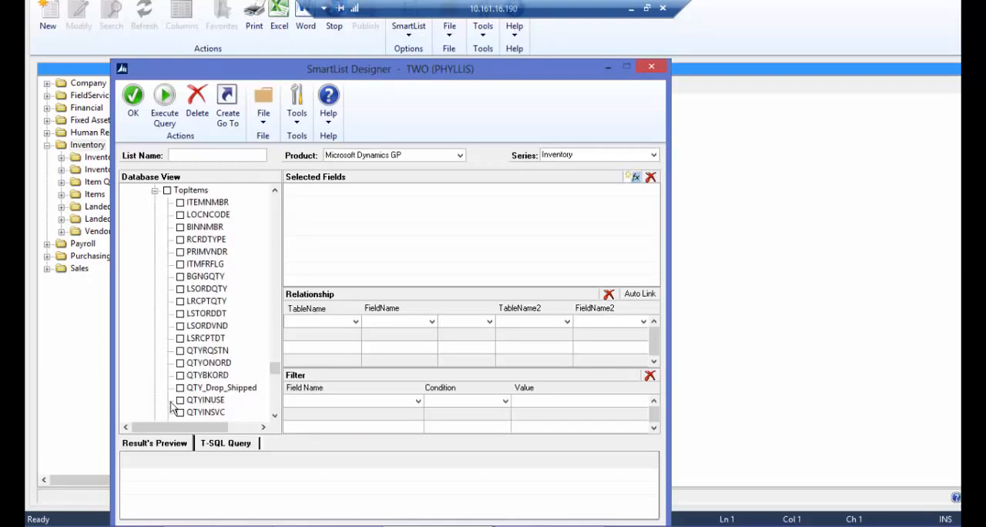
- Add the ITEMNMBR, QTYBKORD, QTYSOLD and QTYRTRND fields of the TopItems view to the list's selected fields
{"action": "left_click", "coordinate": [180, 203]}
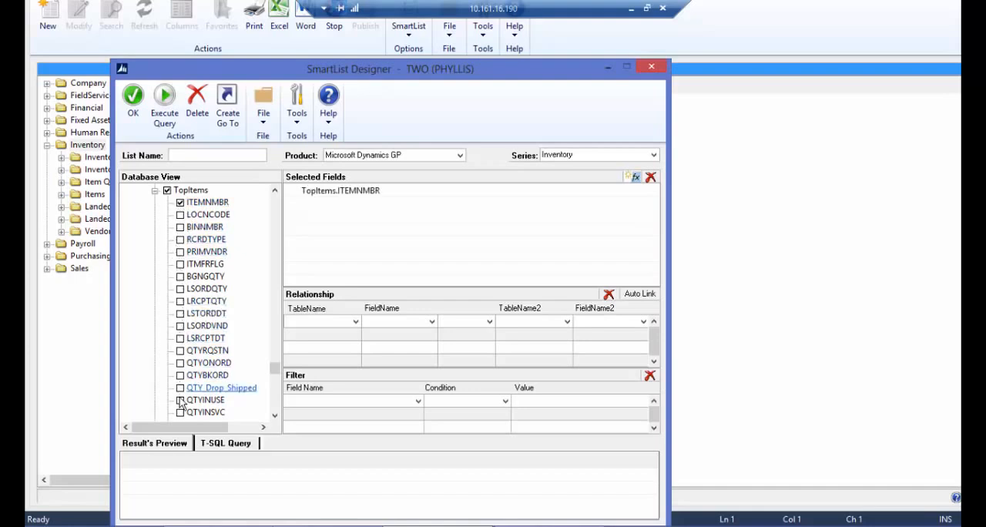
{"action": "left_click", "coordinate": [180, 375]}
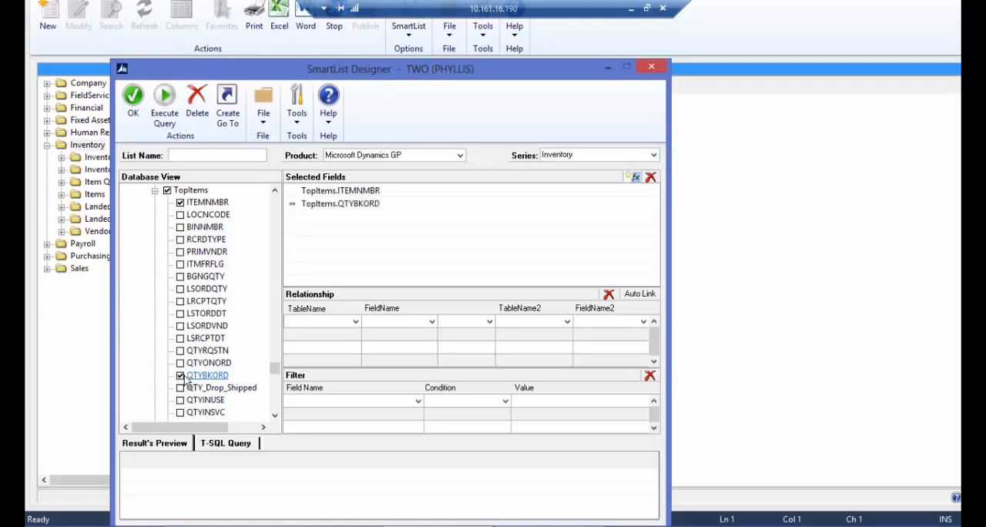
{"action": "scroll", "coordinate": [275, 375], "scroll_direction": "down", "scroll_amount": 5}
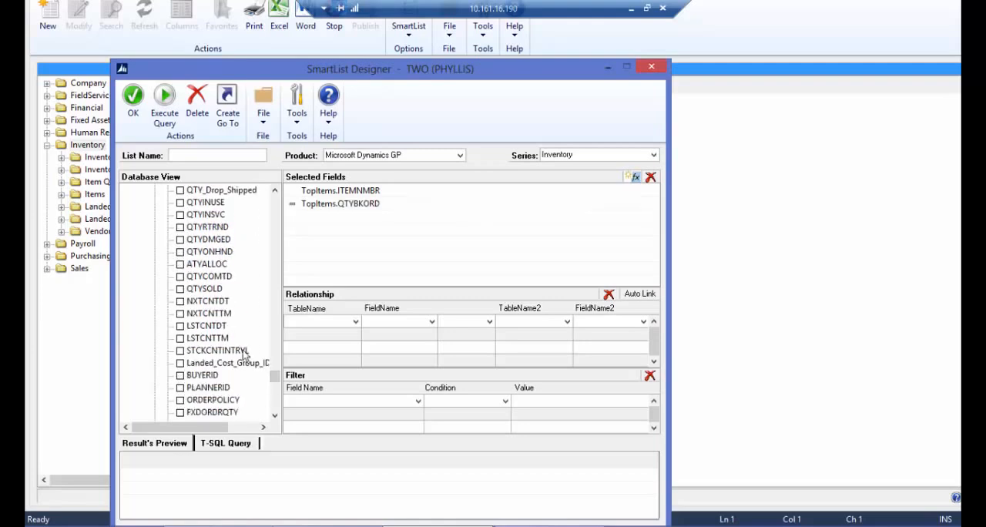
{"action": "left_click", "coordinate": [180, 289]}
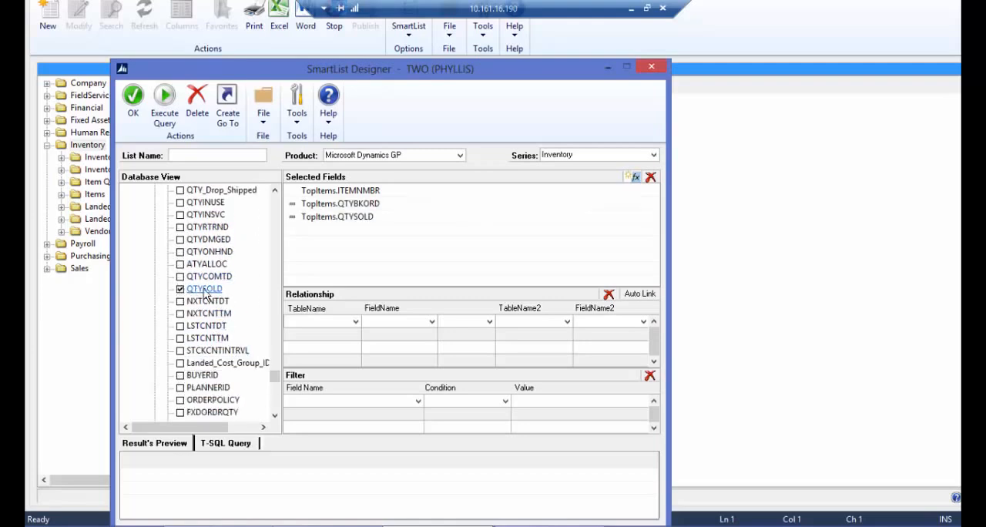
{"action": "left_click", "coordinate": [180, 227]}
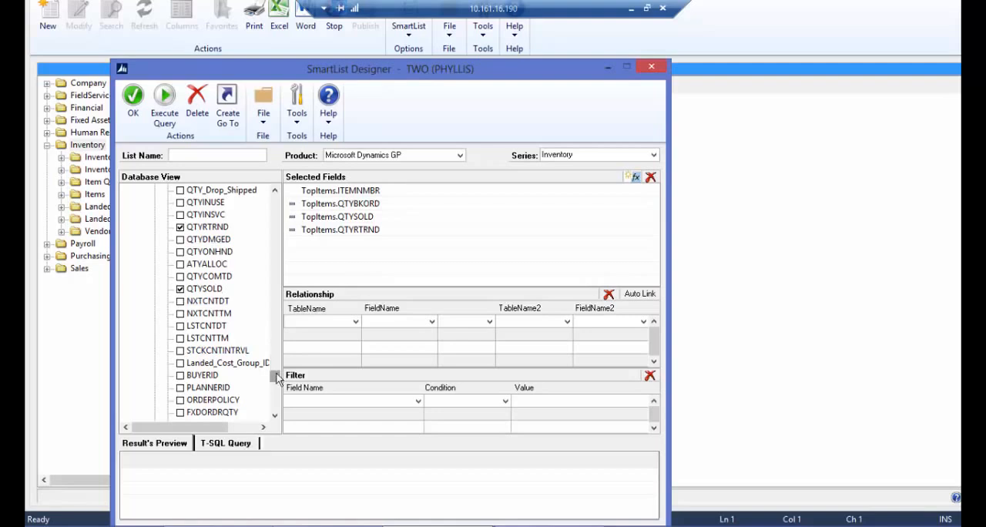
- Name the list ITEMS1 and execute its query to preview the results
{"action": "scroll", "coordinate": [275, 373], "scroll_direction": "up", "scroll_amount": 2}
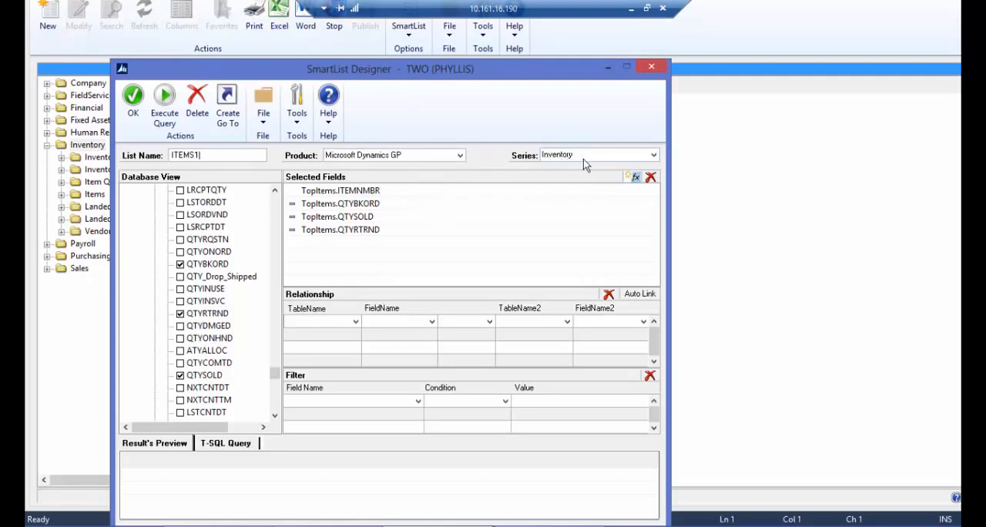
{"action": "left_click", "coordinate": [164, 97]}
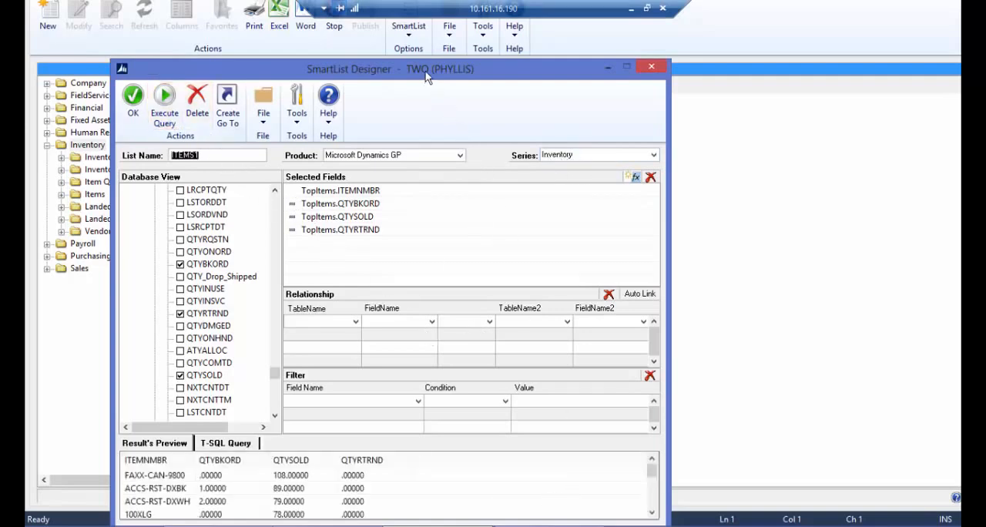
{"action": "left_click_drag", "start_coordinate": [436, 68], "coordinate": [433, 35]}
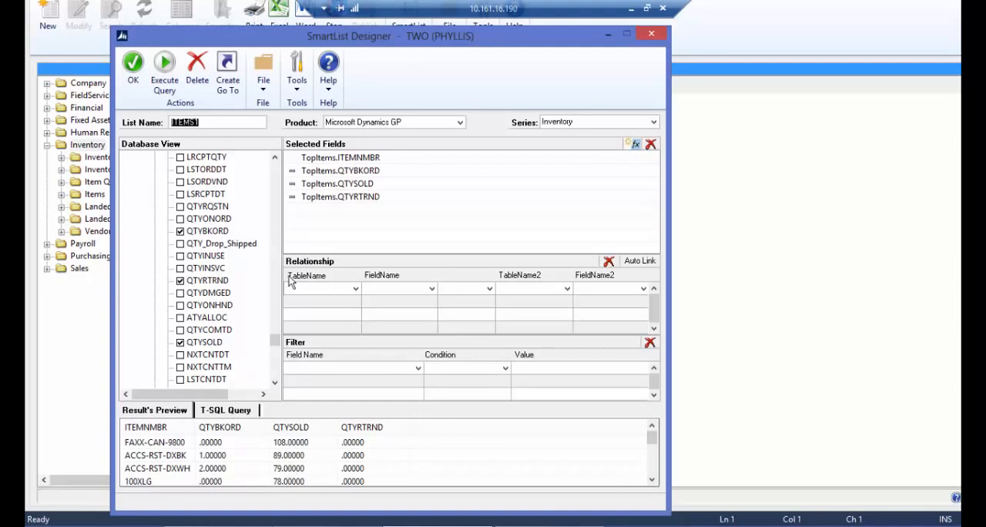
- Add a Go To of type Microsoft Dynamics GP navigation list to the ITEMS1 list and name it items
{"action": "left_click", "coordinate": [227, 73]}
{"action": "left_click", "coordinate": [162, 169]}
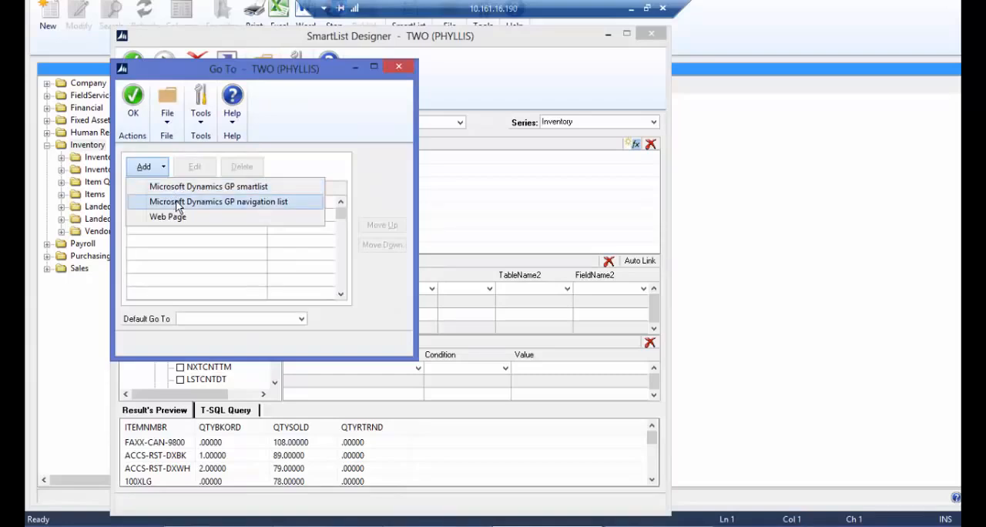
{"action": "left_click", "coordinate": [178, 204]}
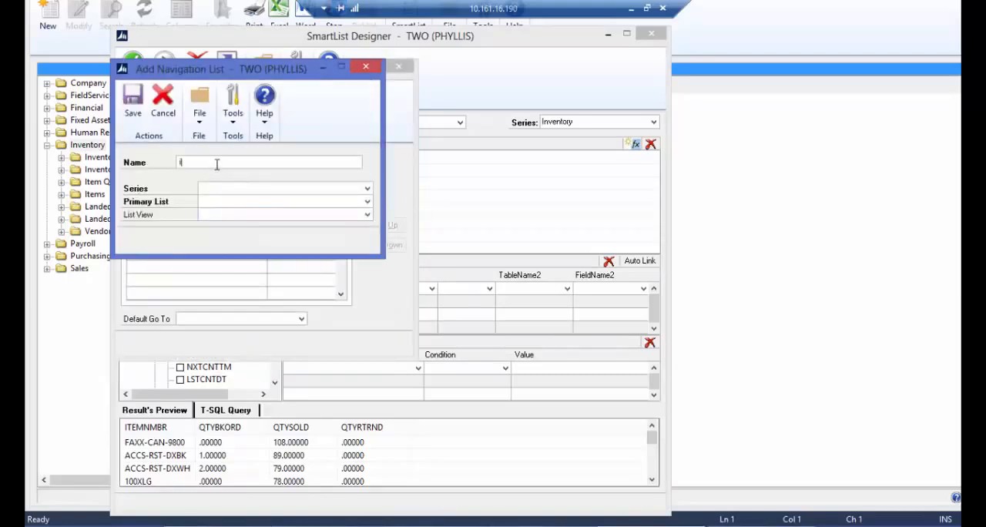
{"action": "type", "text": "items"}
{"action": "key", "text": "Tab"}
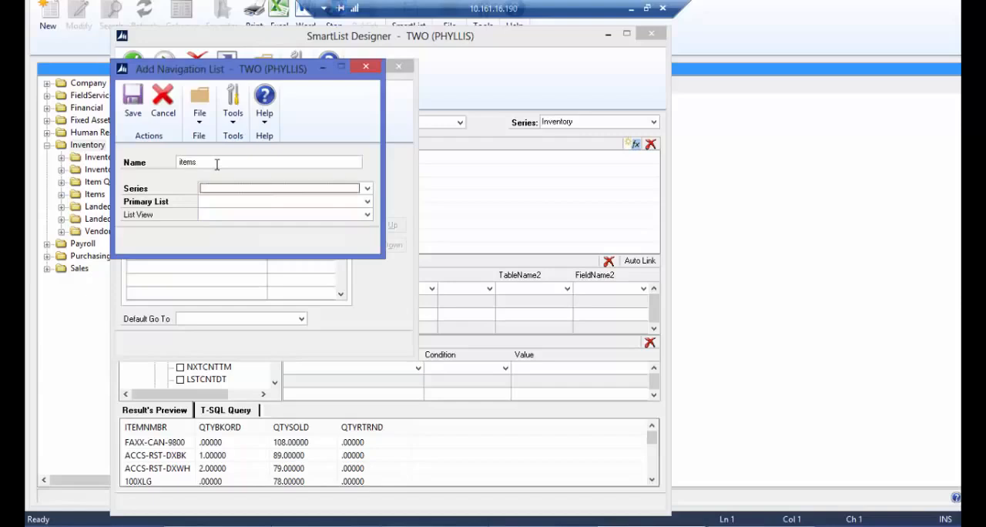
- Set the navigation list's series to Inventory and its primary list to Items, then save it and accept the Go To list
{"action": "left_click", "coordinate": [249, 189]}
{"action": "left_click", "coordinate": [237, 240]}
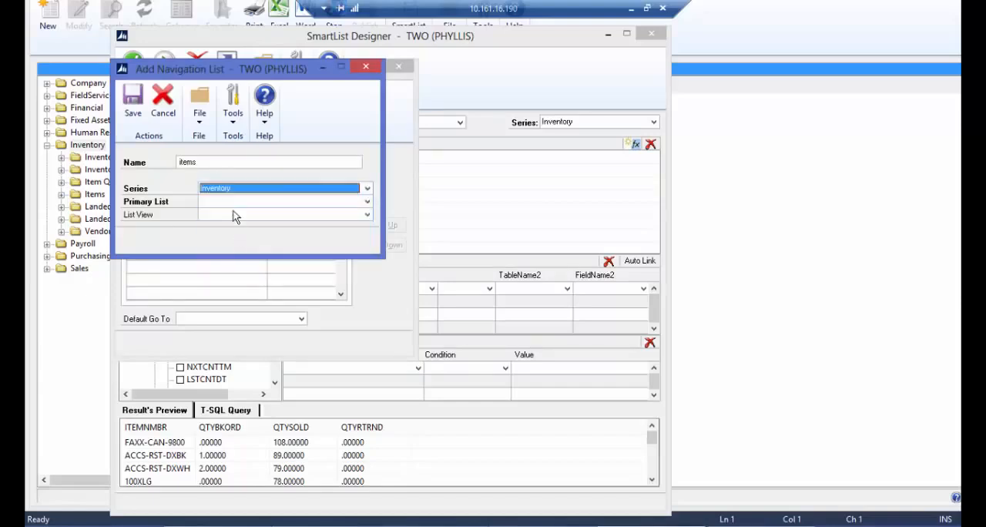
{"action": "left_click", "coordinate": [235, 202]}
{"action": "left_click", "coordinate": [232, 214]}
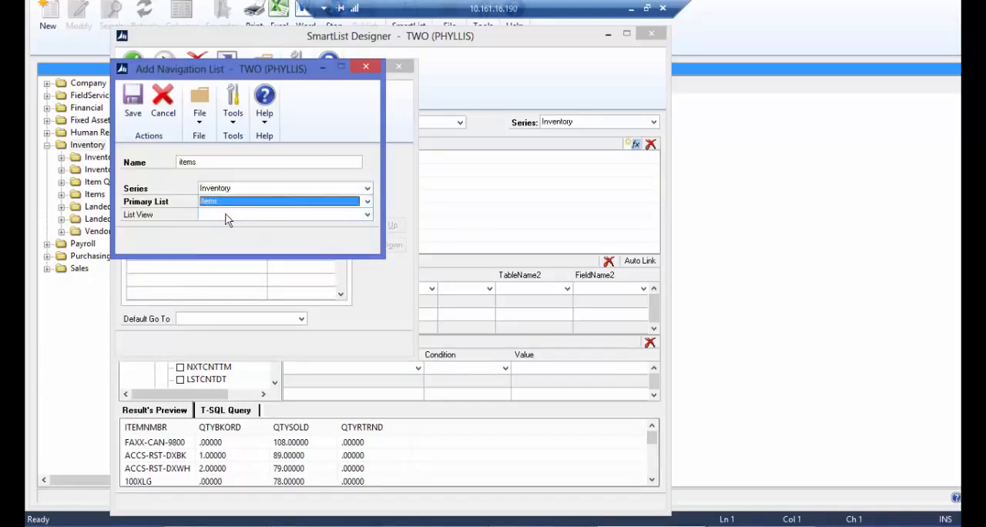
{"action": "left_click", "coordinate": [132, 101]}
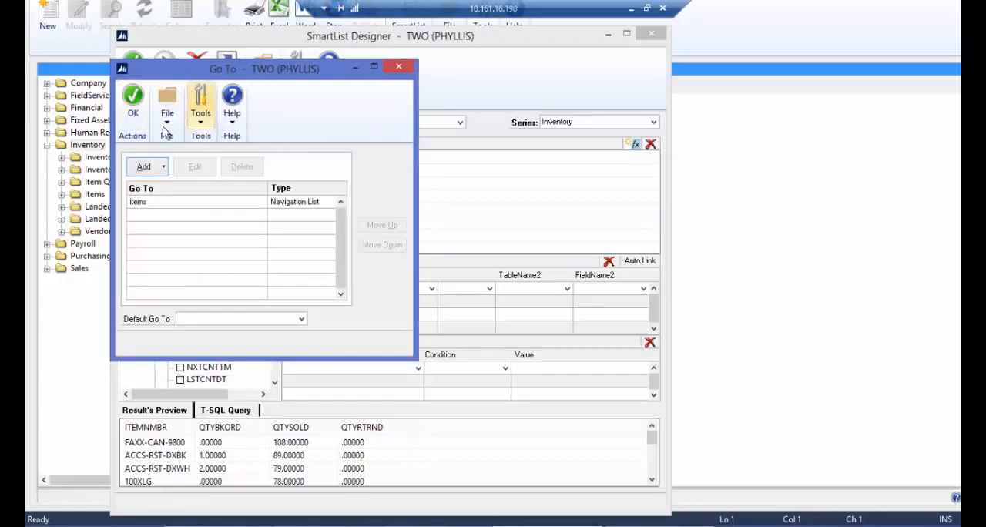
{"action": "left_click", "coordinate": [132, 102]}
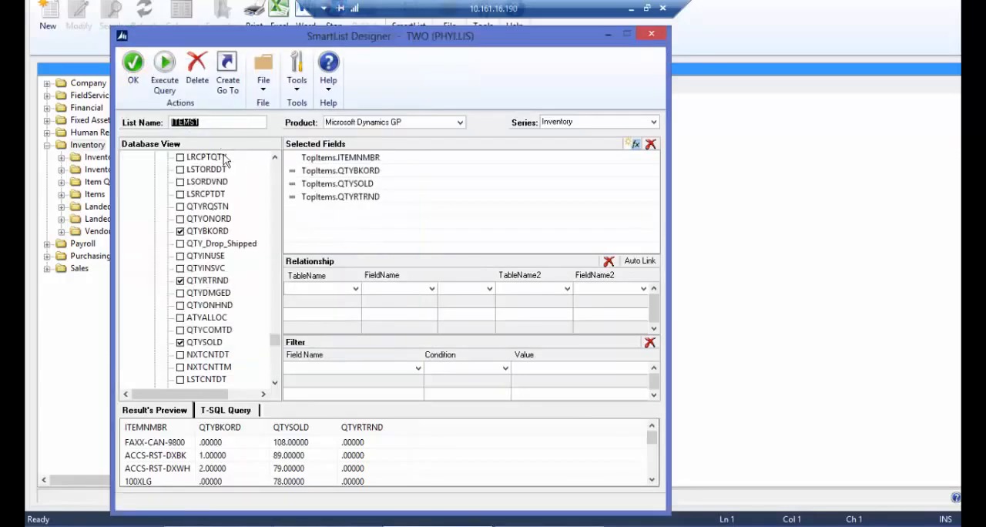
- Save the ITEMS1 list from SmartList Designer and display its records in SmartList
{"action": "left_click", "coordinate": [133, 80]}
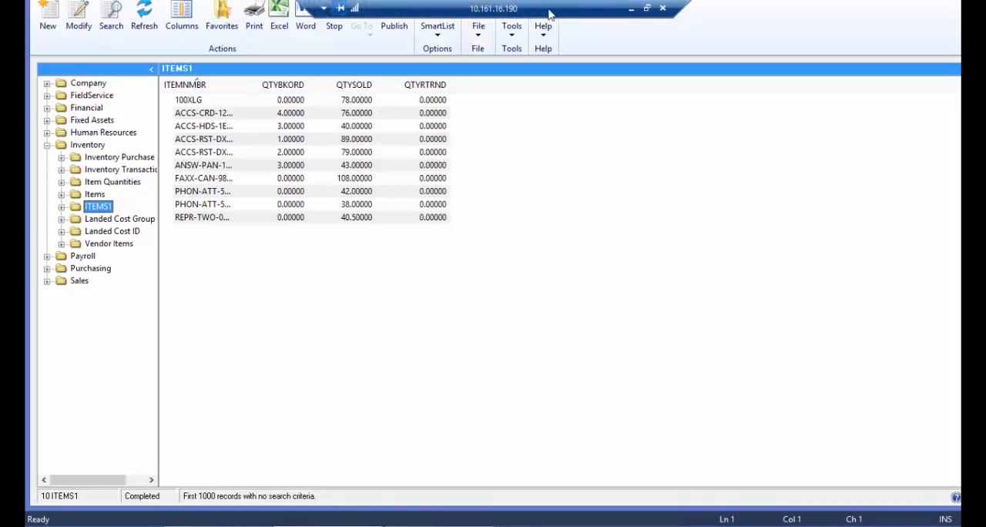
{"action": "left_click_drag", "start_coordinate": [527, 9], "coordinate": [801, 7]}
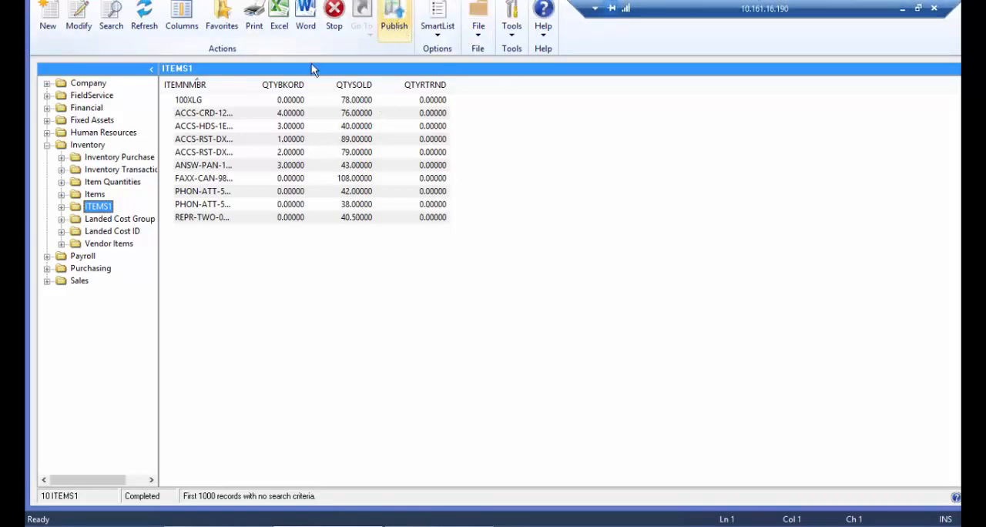
- Expand the ITEMS1 and Items folders under Inventory and view the standard Items list
{"action": "left_click", "coordinate": [62, 207]}
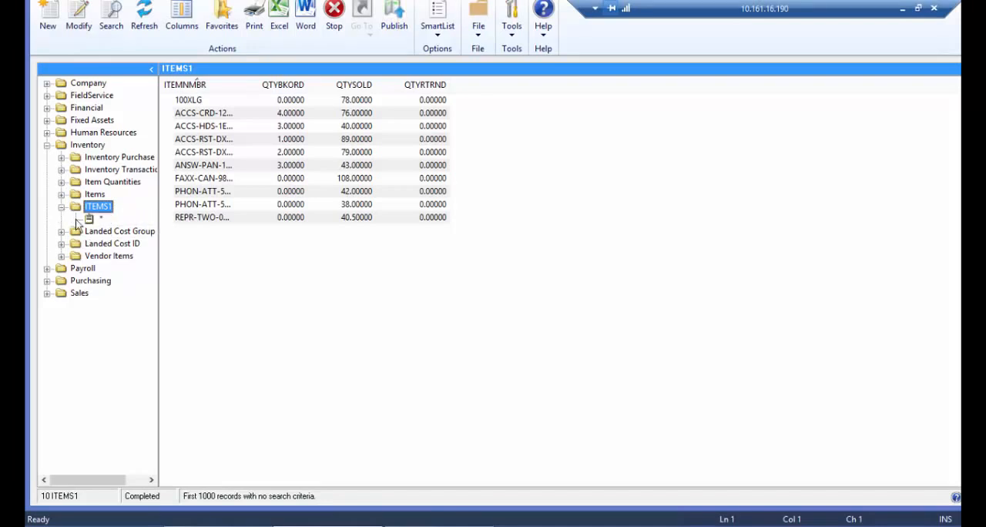
{"action": "left_click", "coordinate": [61, 195]}
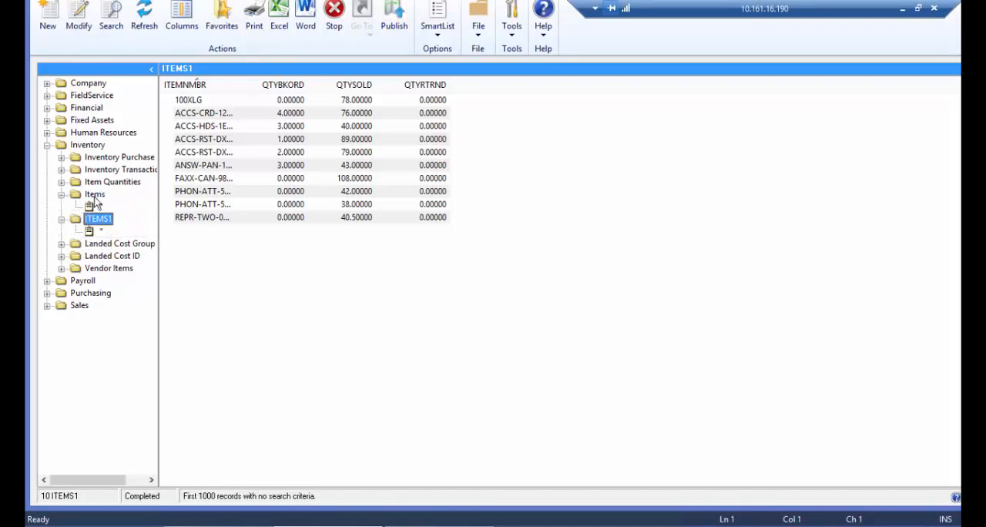
{"action": "left_click", "coordinate": [94, 196]}
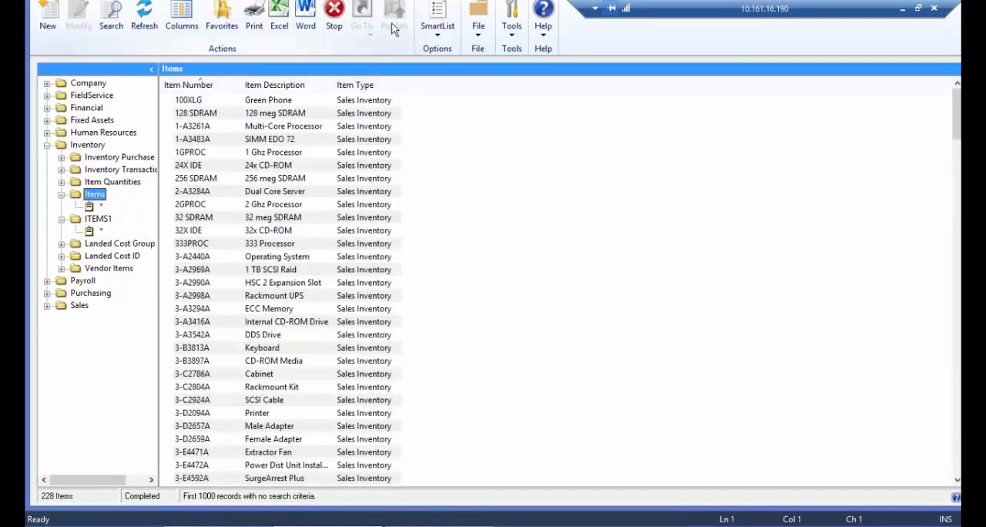
- Publish the ITEMS1 SmartList as an Excel report
{"action": "left_click", "coordinate": [98, 219]}
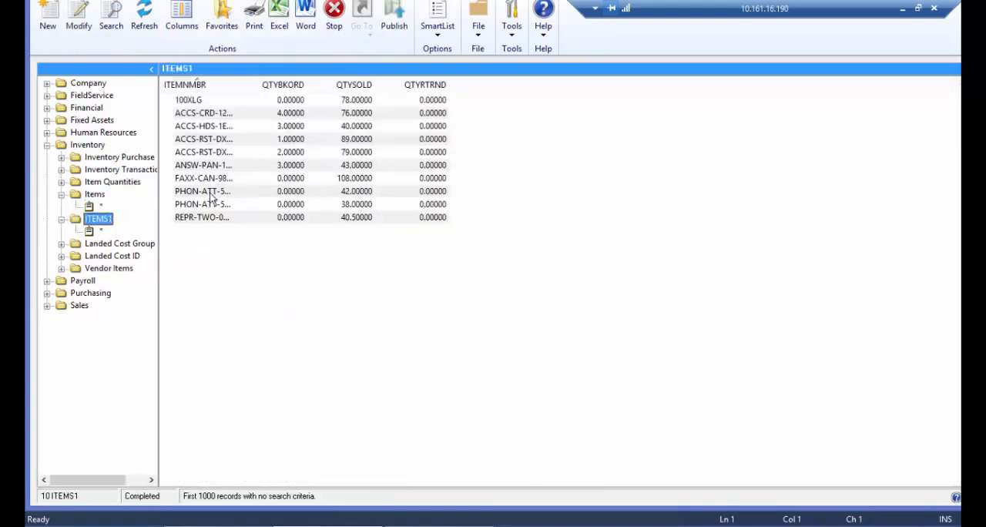
{"action": "left_click", "coordinate": [394, 35]}
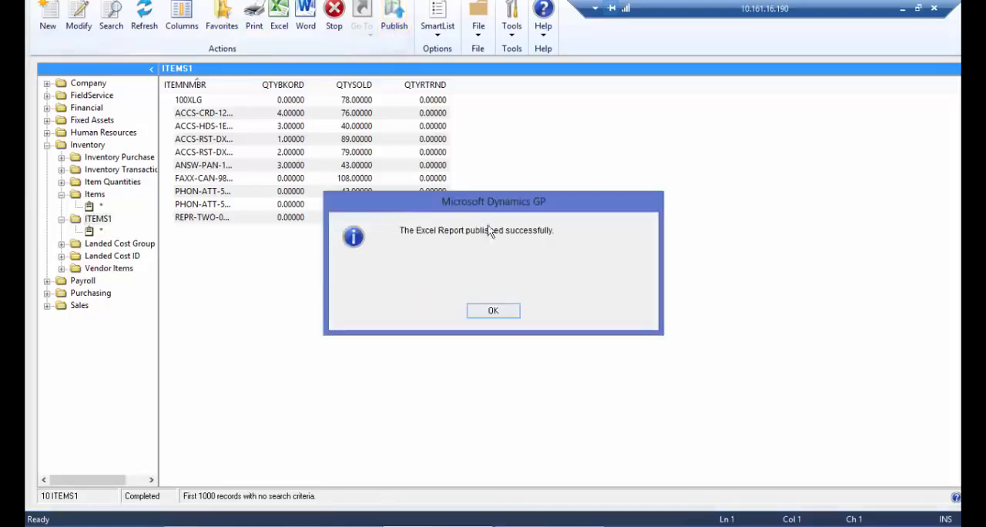
{"action": "left_click", "coordinate": [493, 311]}
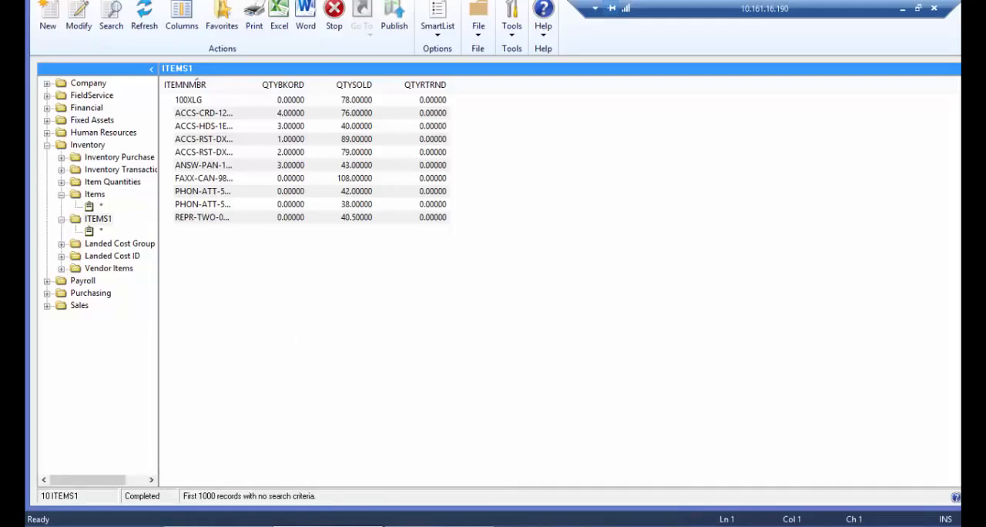
- In File Explorer, open the TWO ITEMS1 workbook from C:\Program Files (x86)\Microsoft Dynamics Excel Reports\Reports\TWO\Inventory
{"action": "mouse_move", "coordinate": [85, 517]}
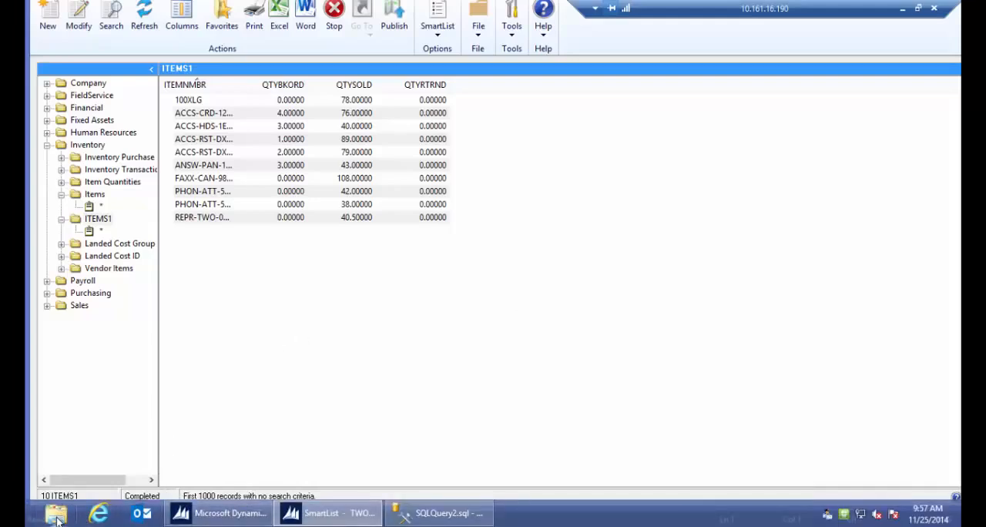
{"action": "left_click", "coordinate": [57, 514]}
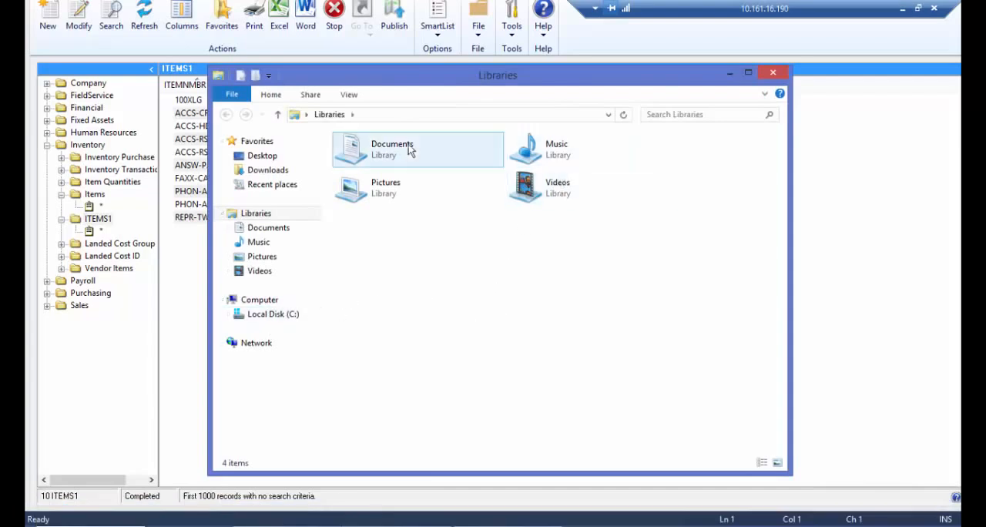
{"action": "left_click", "coordinate": [287, 316]}
{"action": "double_click", "coordinate": [385, 214]}
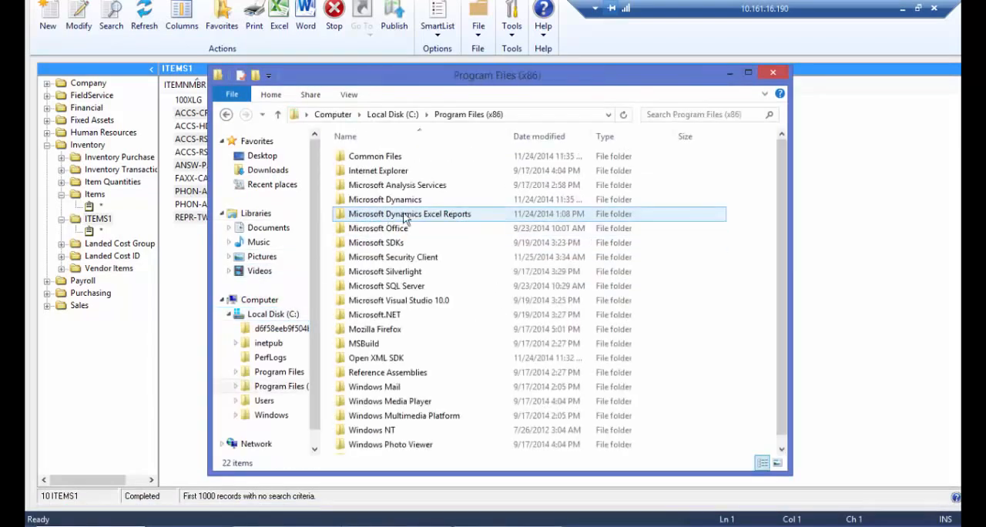
{"action": "double_click", "coordinate": [425, 215]}
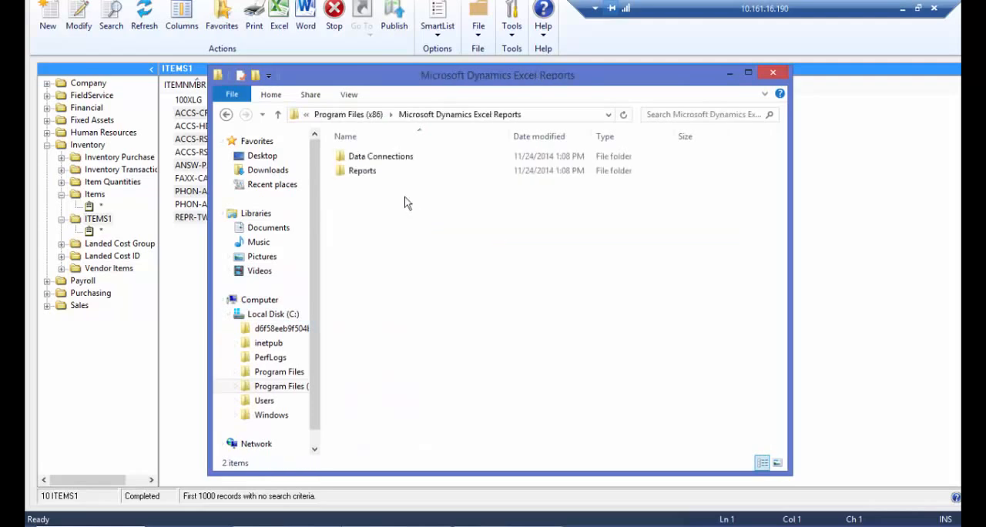
{"action": "double_click", "coordinate": [353, 171]}
{"action": "double_click", "coordinate": [360, 157]}
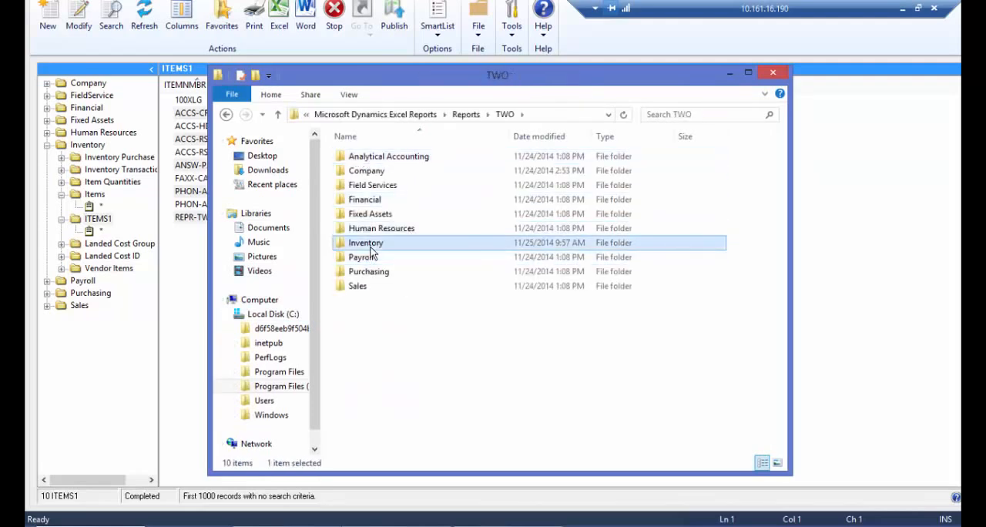
{"action": "double_click", "coordinate": [375, 244]}
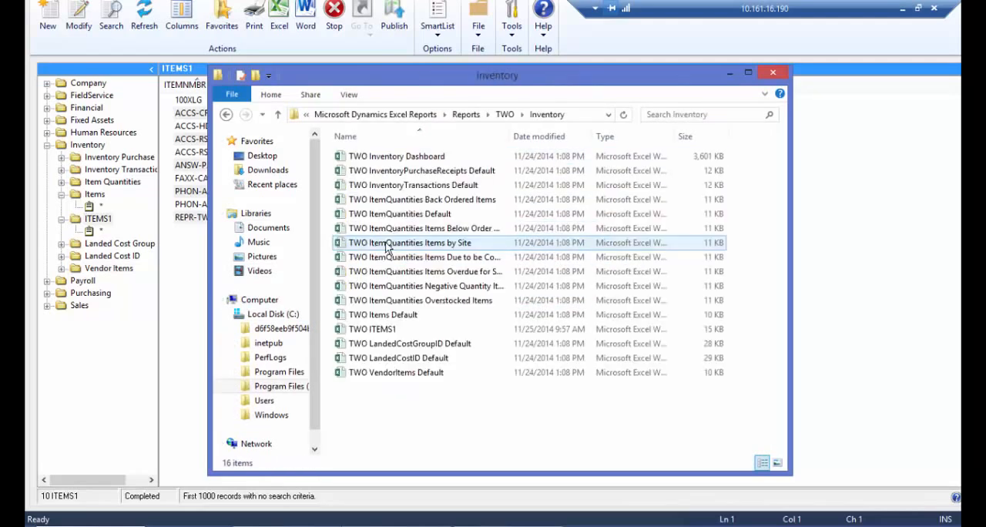
{"action": "double_click", "coordinate": [385, 330]}
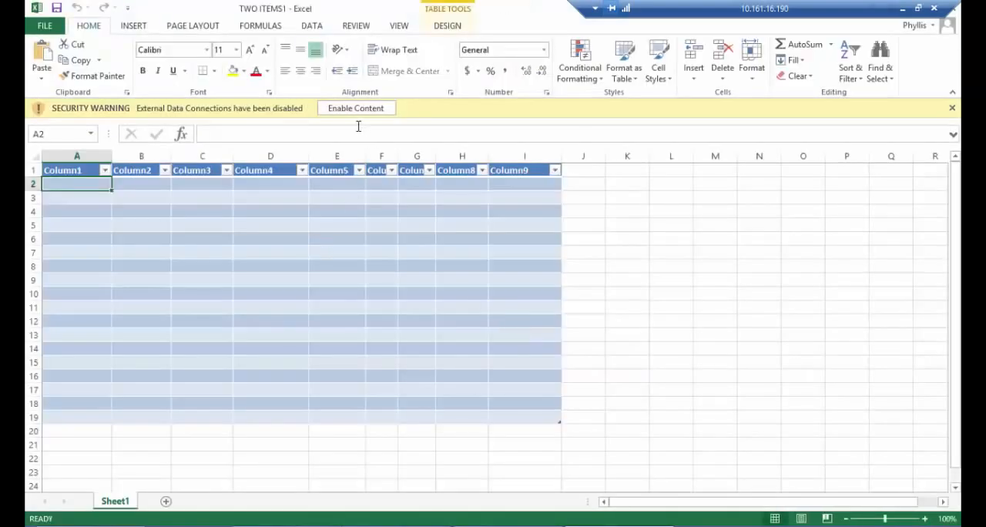
- Enable the external data connections in the TWO ITEMS1 workbook and show its data refresh options
{"action": "left_click", "coordinate": [357, 110]}
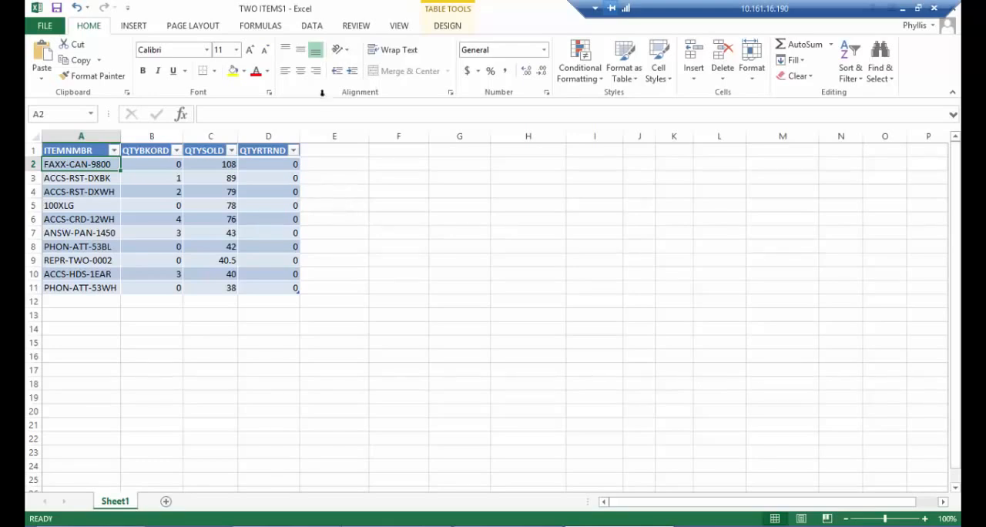
{"action": "left_click", "coordinate": [312, 26]}
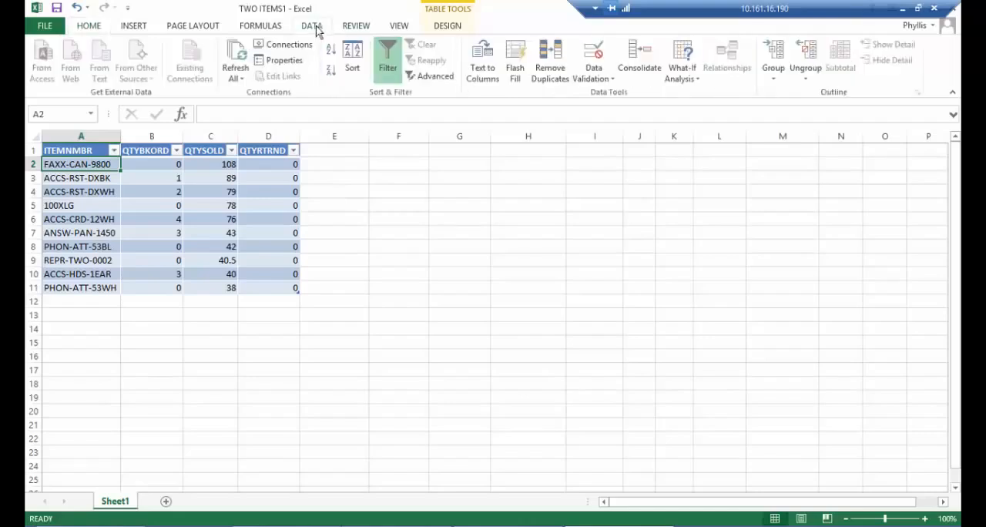
{"action": "left_click", "coordinate": [240, 80]}
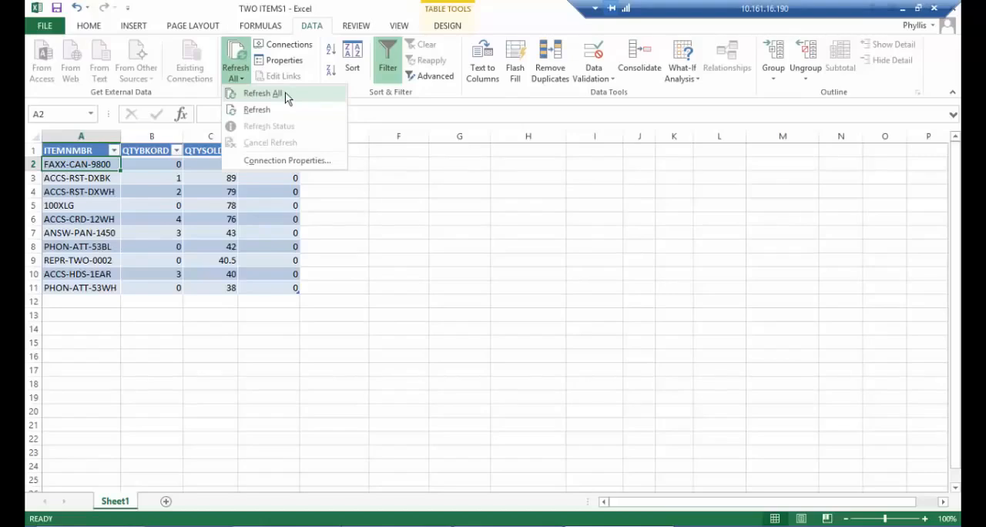
{"action": "key", "text": "alt"}
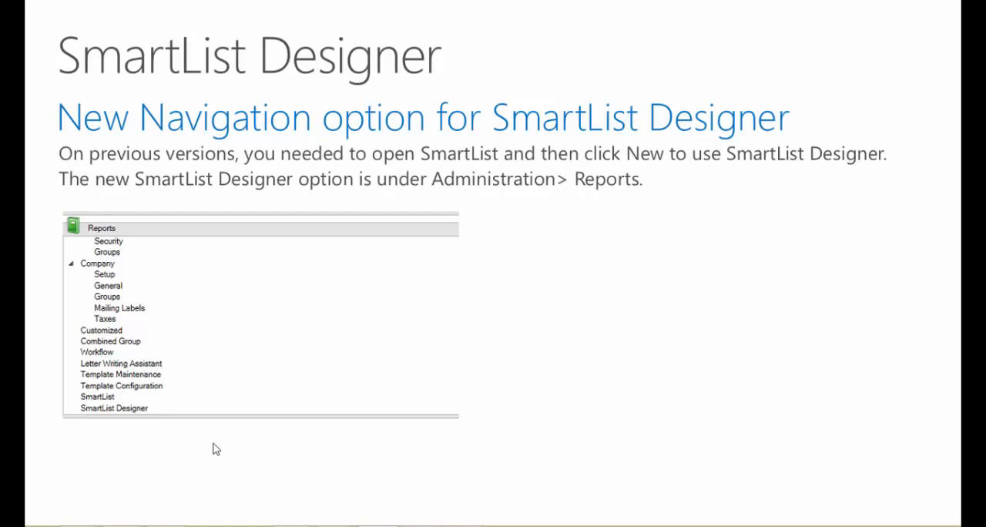
{"action": "left_click", "coordinate": [141, 433]}
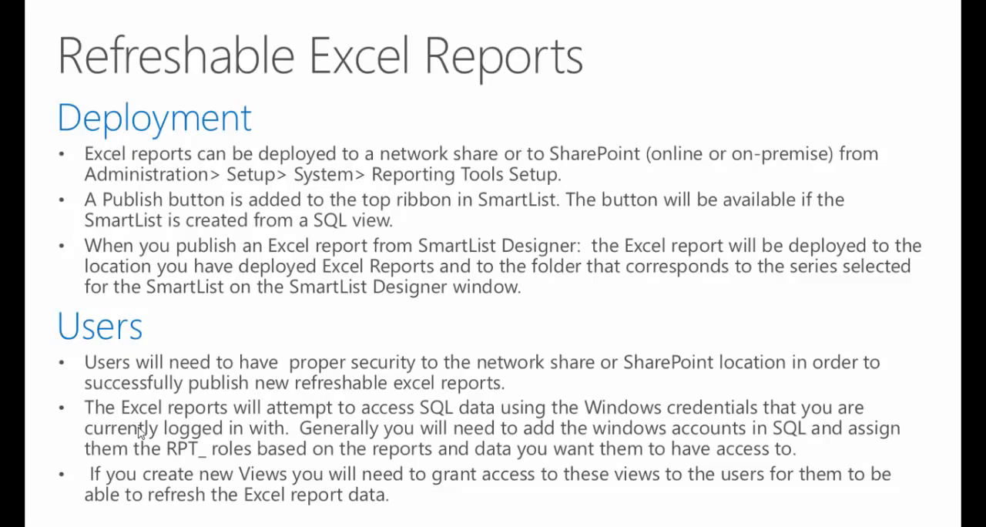
{"action": "key", "text": "Right"}
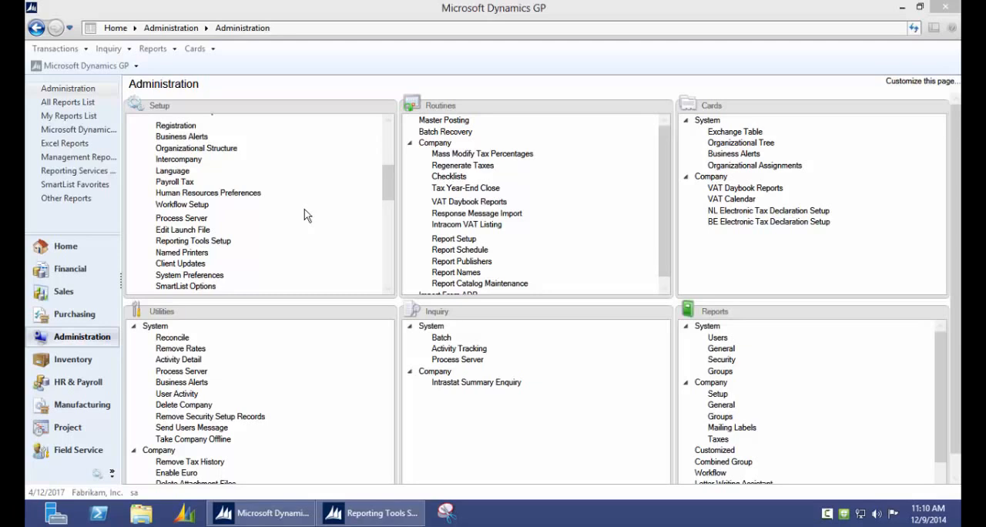
- Open Reporting Tools Setup in Microsoft Dynamics GP, review the Management Reporter settings and deployment options, and minimize the window
{"action": "left_click", "coordinate": [216, 244]}
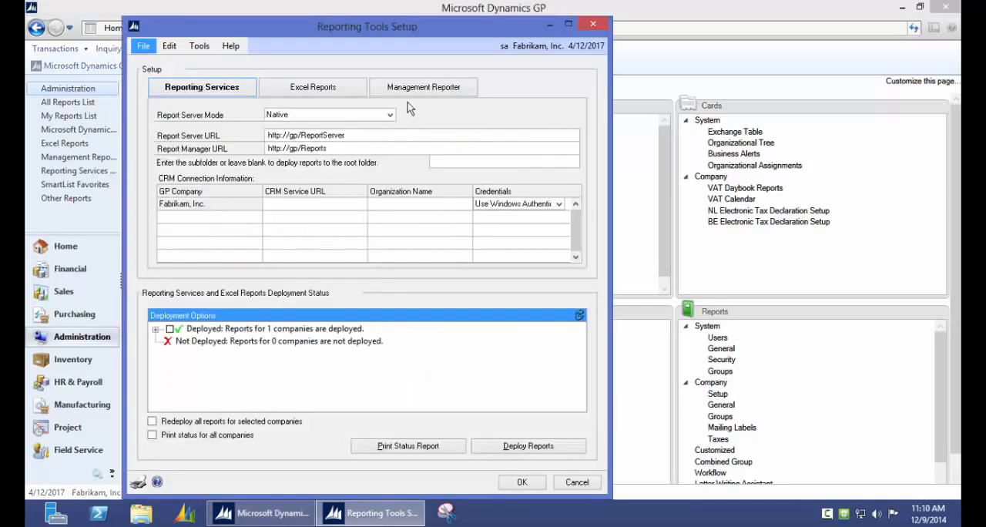
{"action": "left_click", "coordinate": [409, 89]}
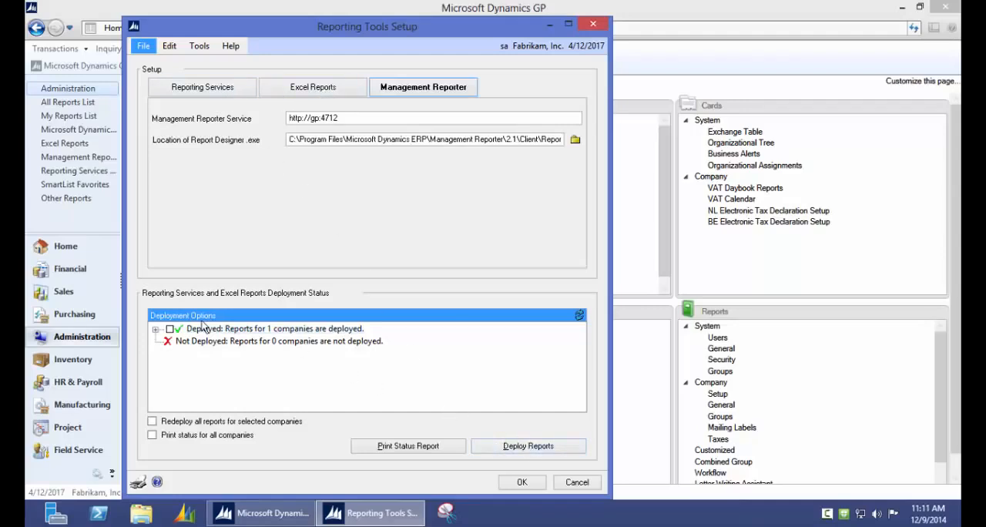
{"action": "left_click", "coordinate": [157, 330]}
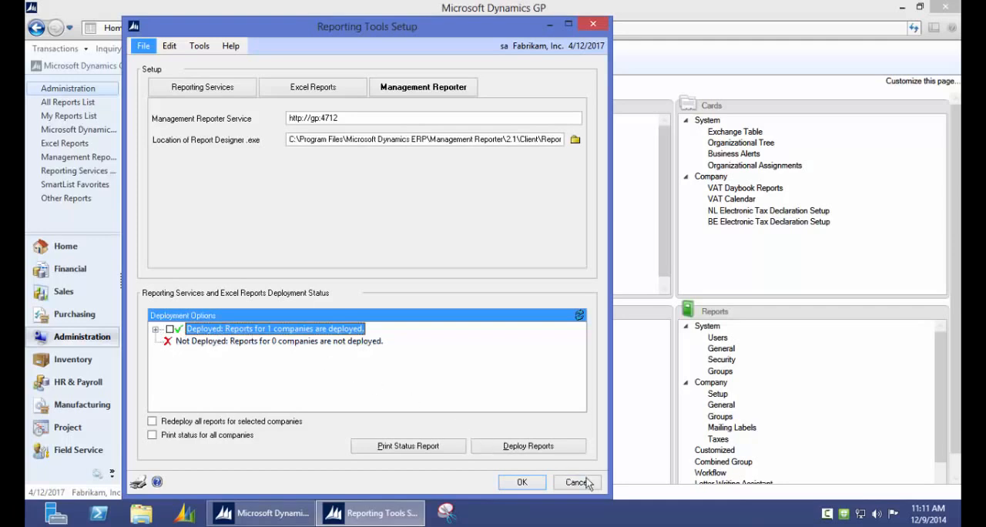
{"action": "left_click", "coordinate": [552, 26]}
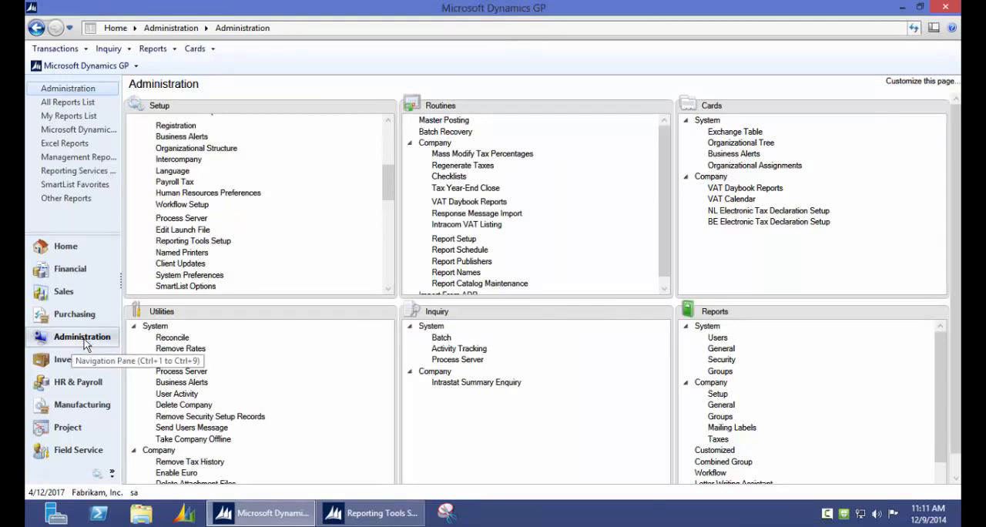
- View the Balance Sheet - Default report from the Financial series' Management Reporter Reports list, and minimize the report viewer
{"action": "left_click", "coordinate": [71, 269]}
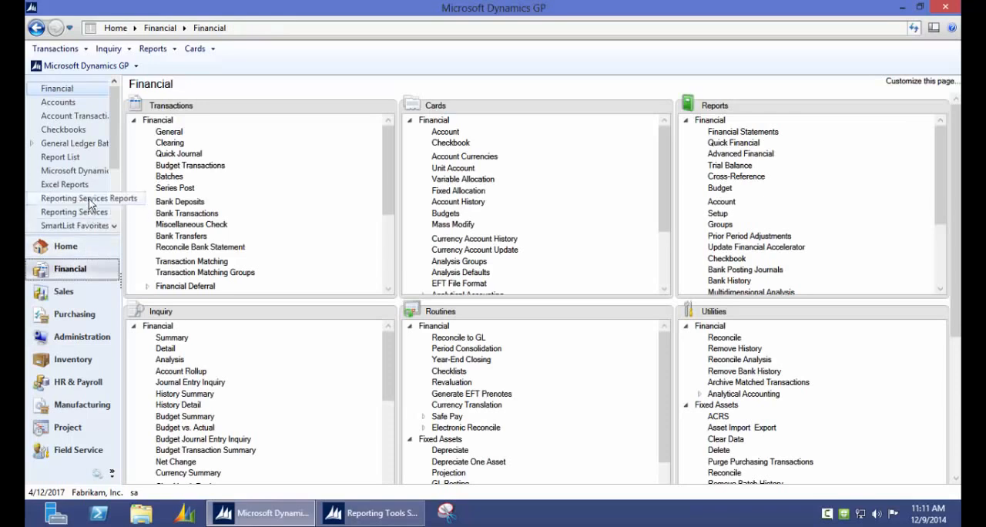
{"action": "left_click", "coordinate": [80, 198]}
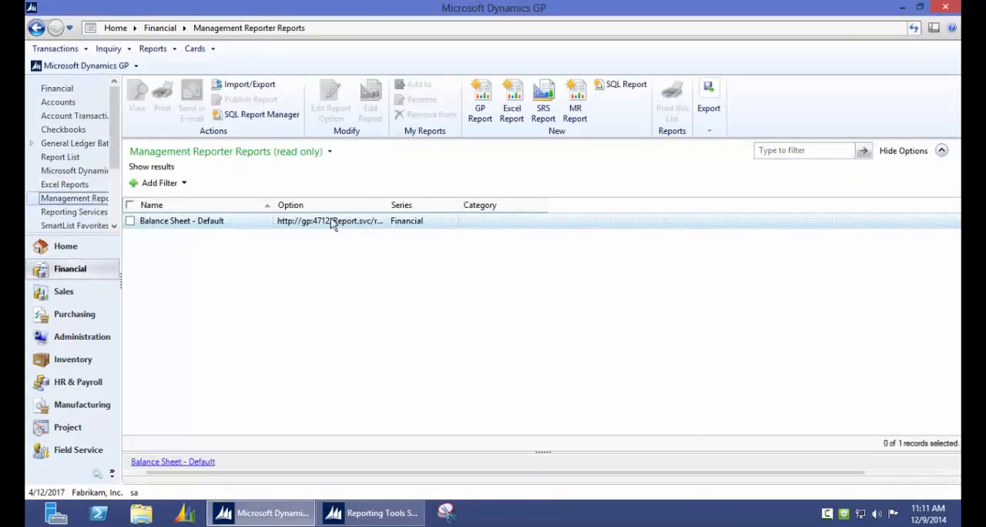
{"action": "double_click", "coordinate": [248, 223]}
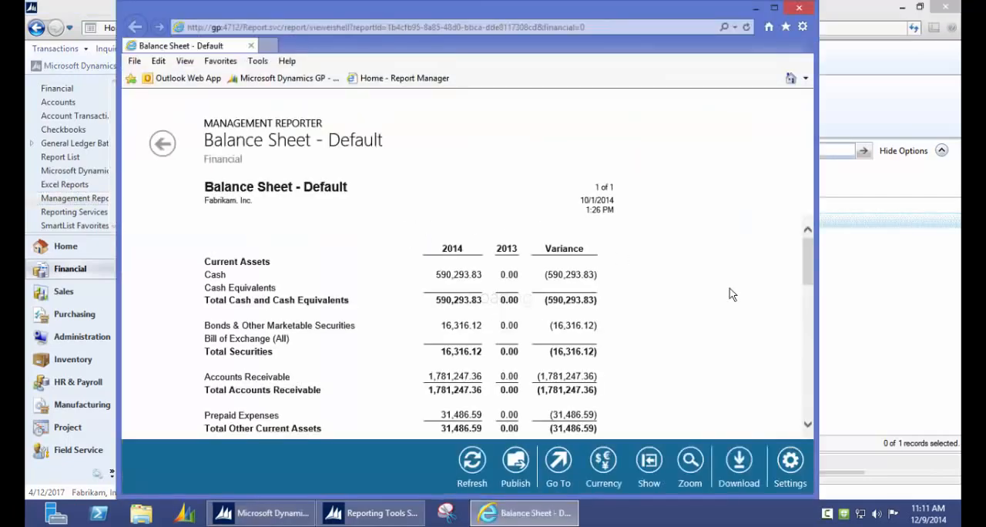
{"action": "left_click_drag", "start_coordinate": [809, 260], "coordinate": [832, 225]}
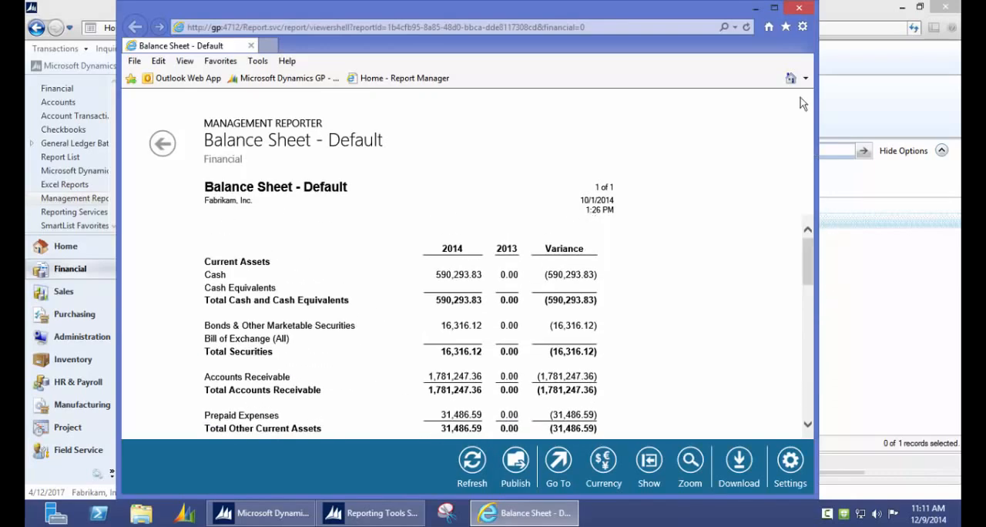
{"action": "left_click", "coordinate": [756, 9]}
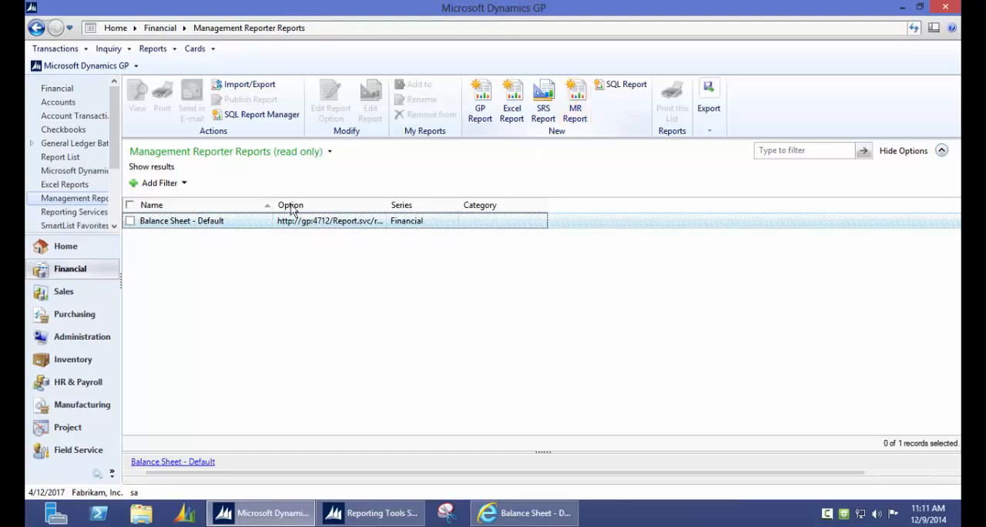
- Select the Balance Sheet - Default report and start a new Management Reporter report
{"action": "left_click", "coordinate": [130, 221]}
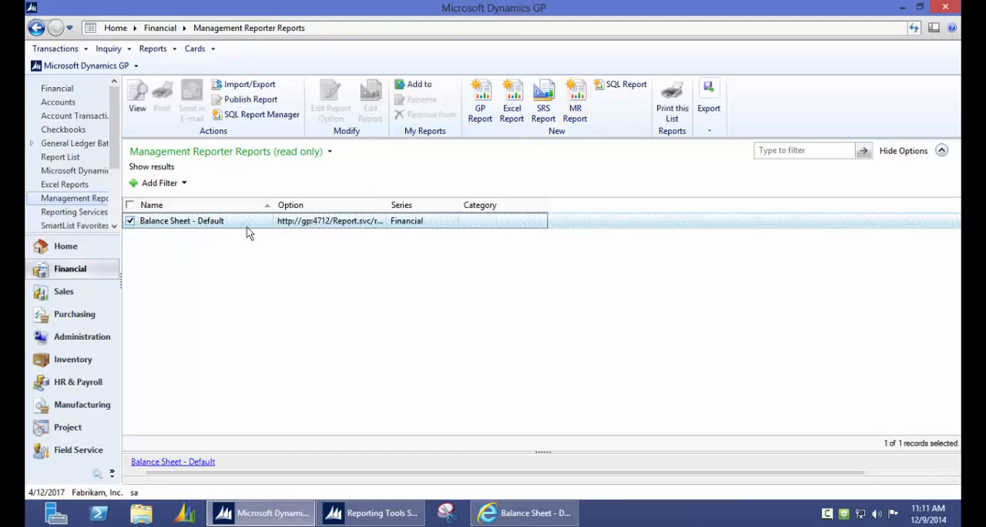
{"action": "left_click", "coordinate": [575, 114]}
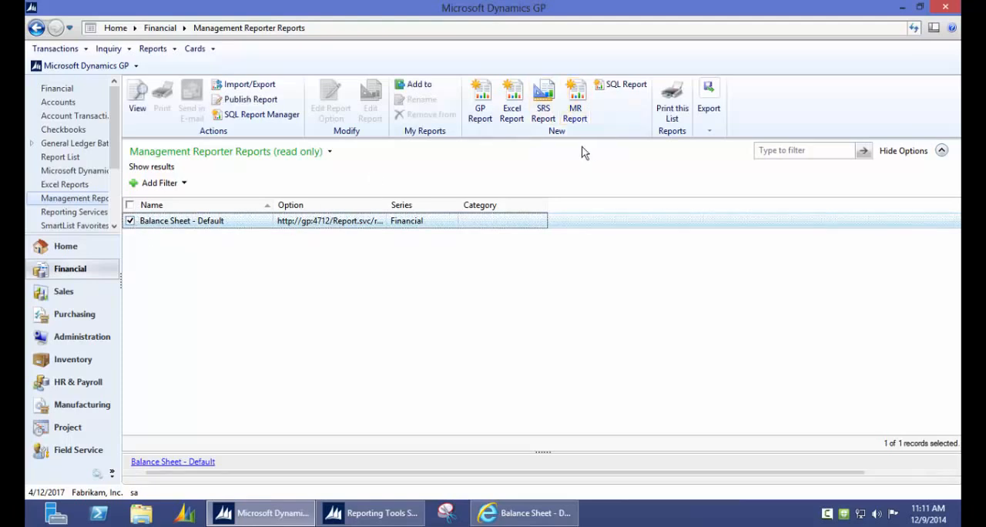